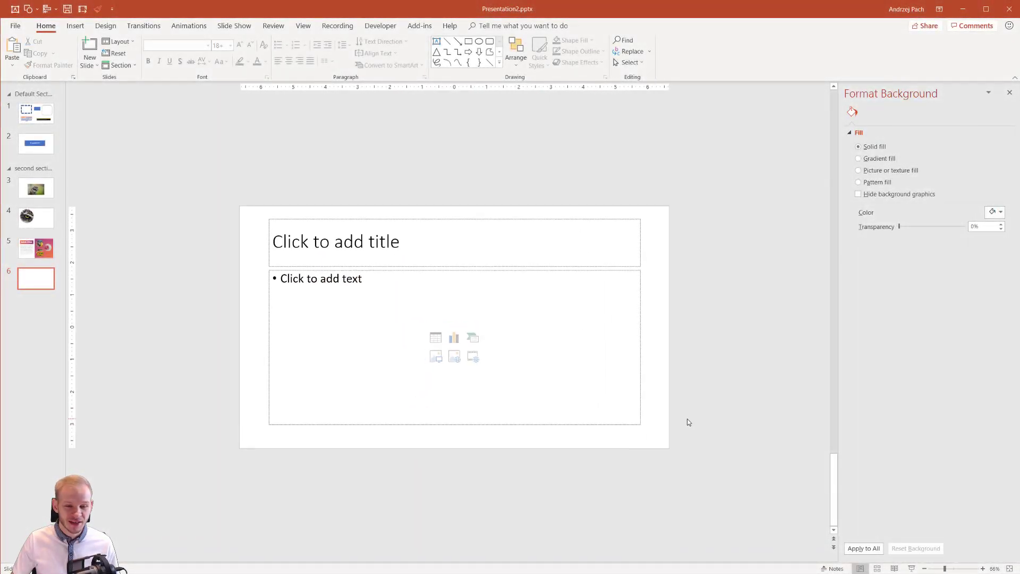
- In Chrome, open the red autumn maple-leaf photo from the Pixabay results in its own tab
scroll(703, 420, up, 2)
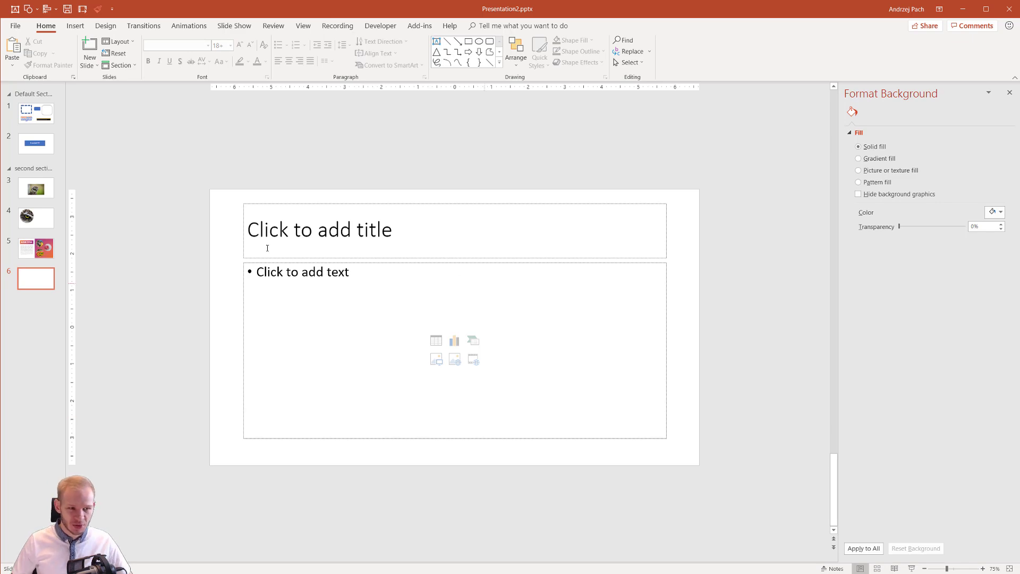
key(alt+Tab)
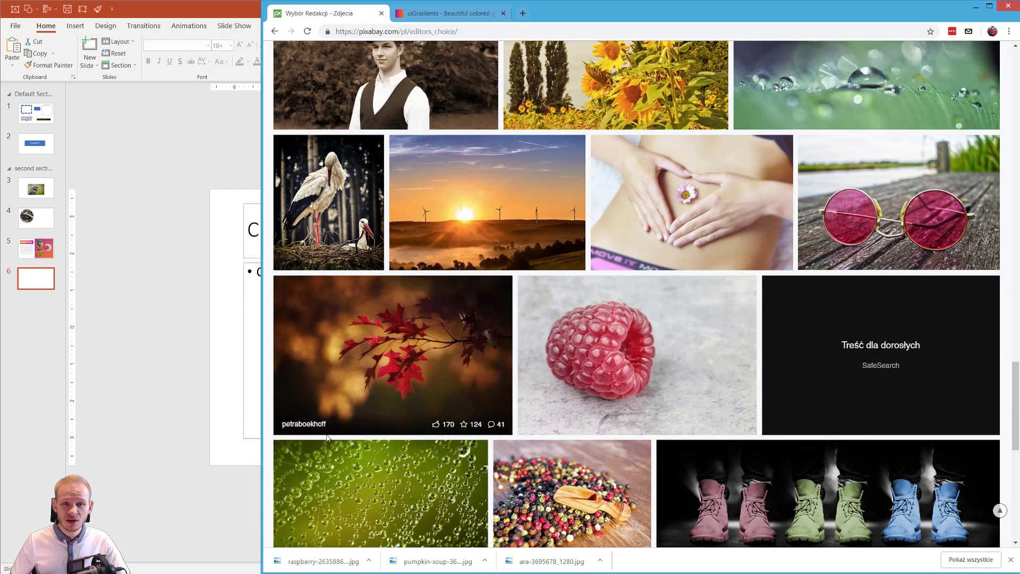
scroll(601, 224, up, 10)
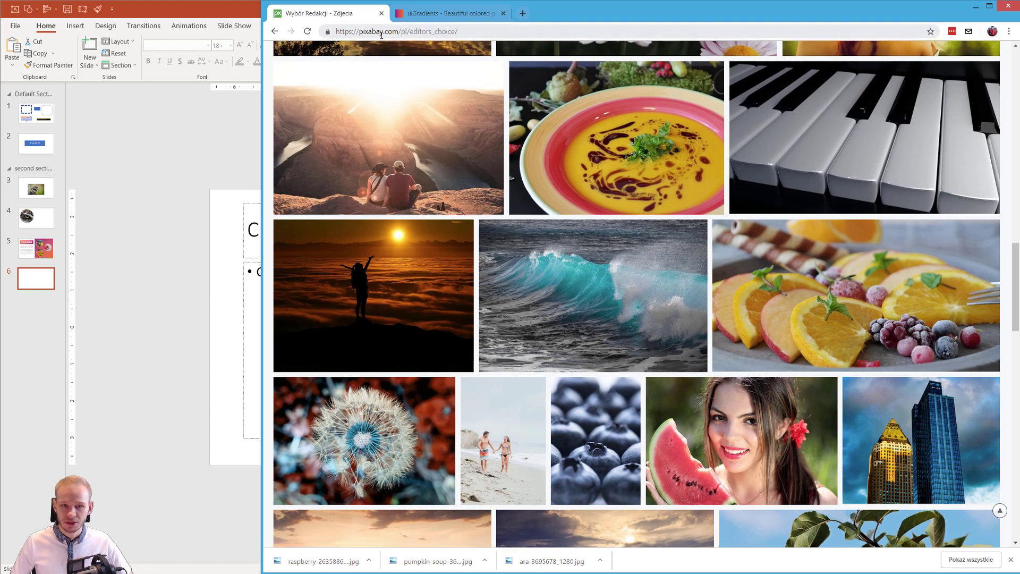
scroll(838, 194, down, 15)
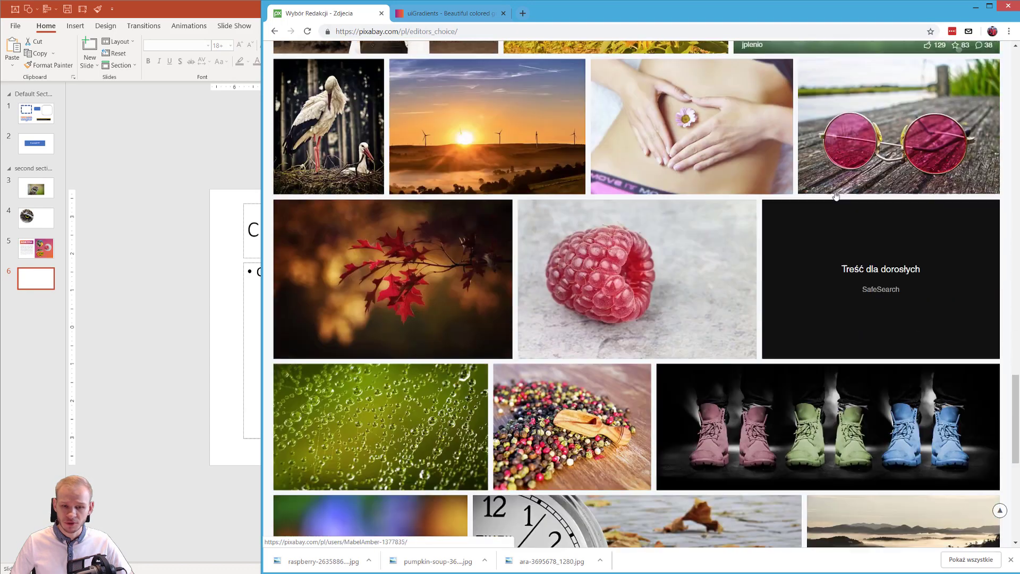
scroll(406, 272, up, 2)
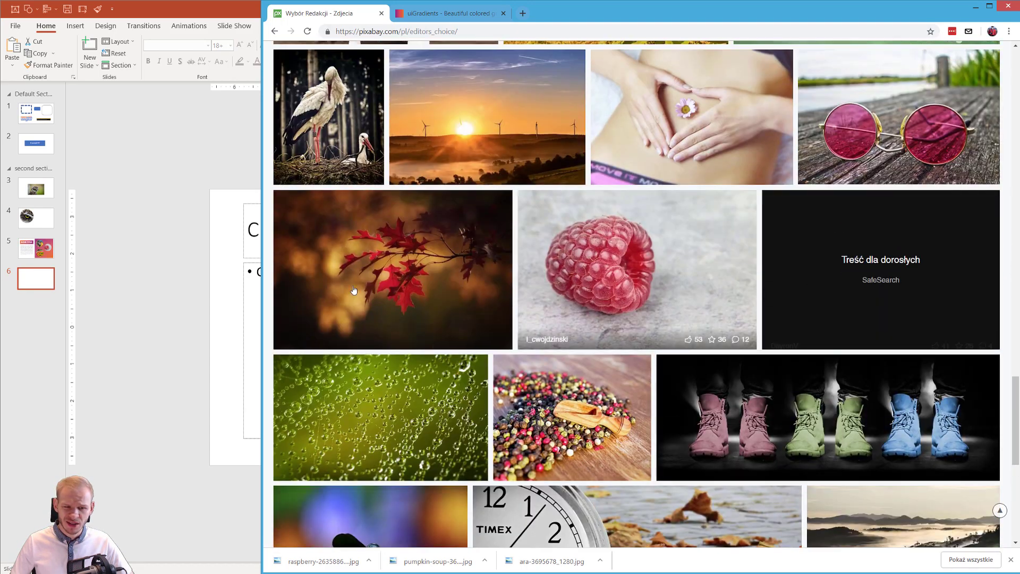
middle_click(407, 272)
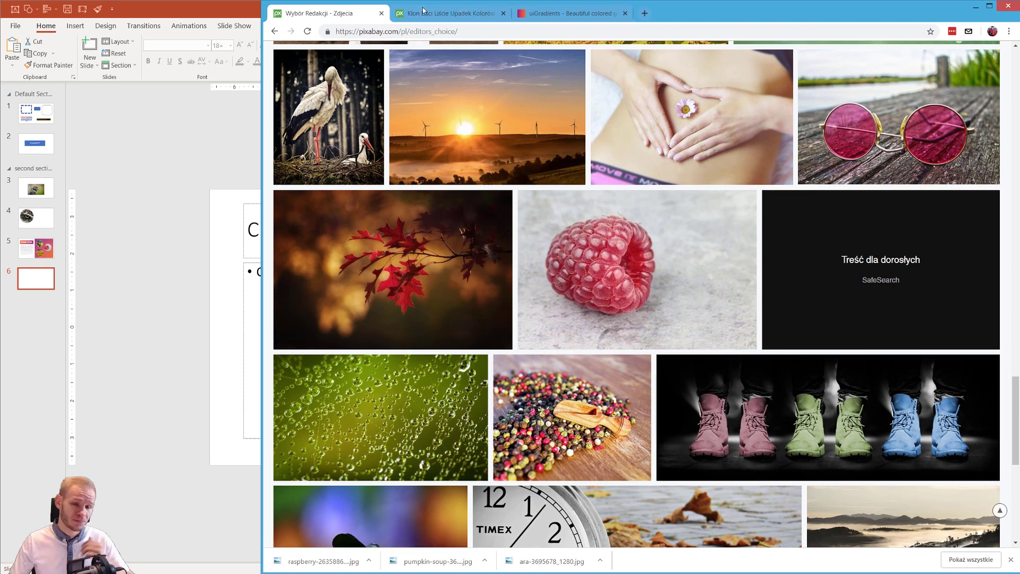
click(466, 13)
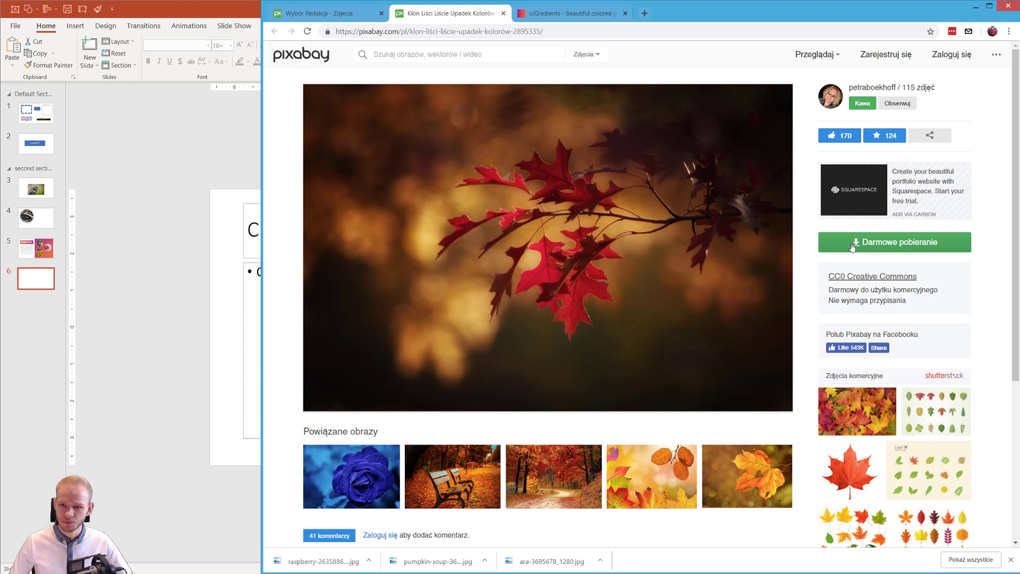
- Download the photo free at 1920×1280 as maple-leaves-2895335_1920.jpg, passing the captcha
click(851, 247)
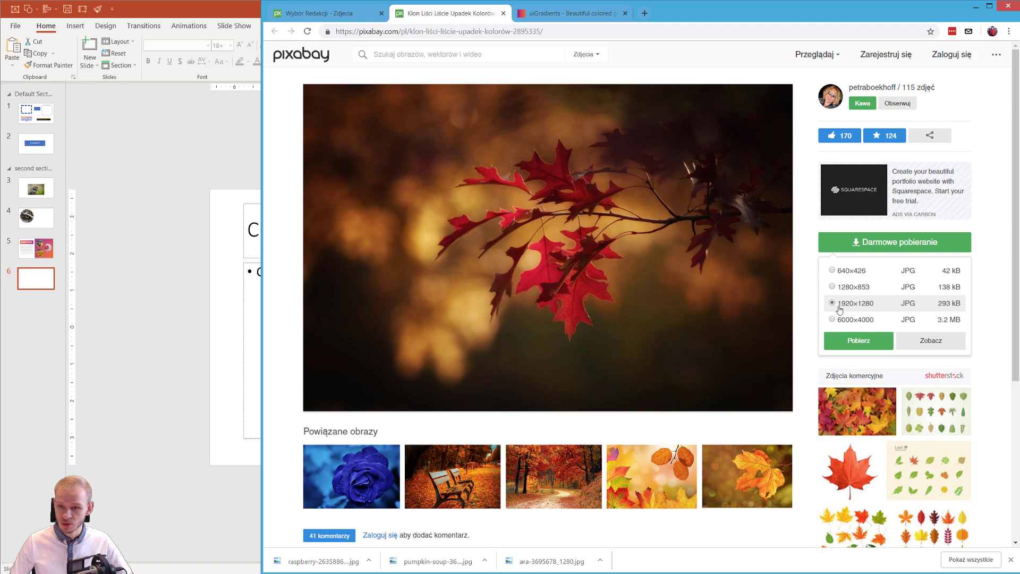
click(860, 346)
click(583, 314)
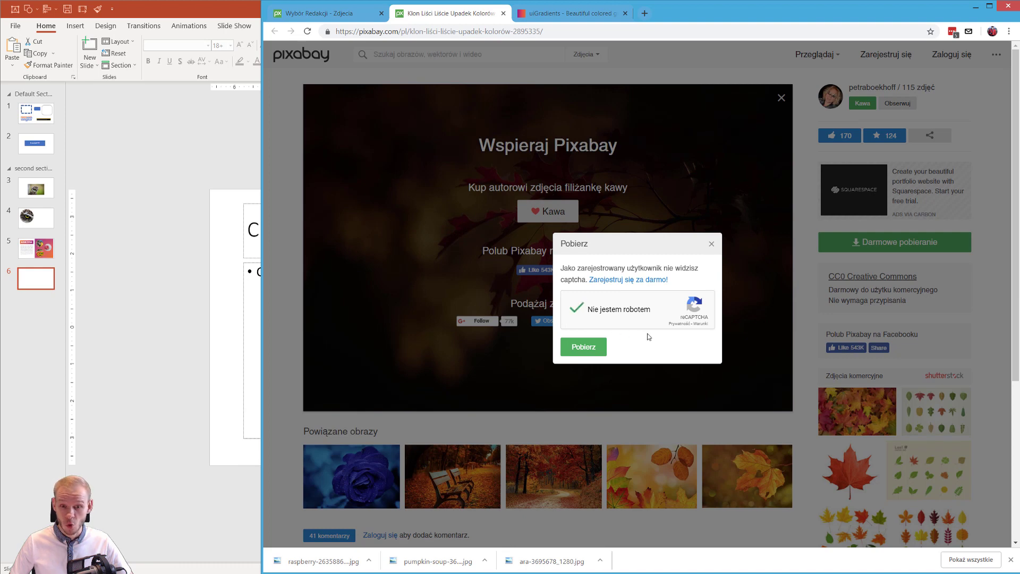
click(584, 350)
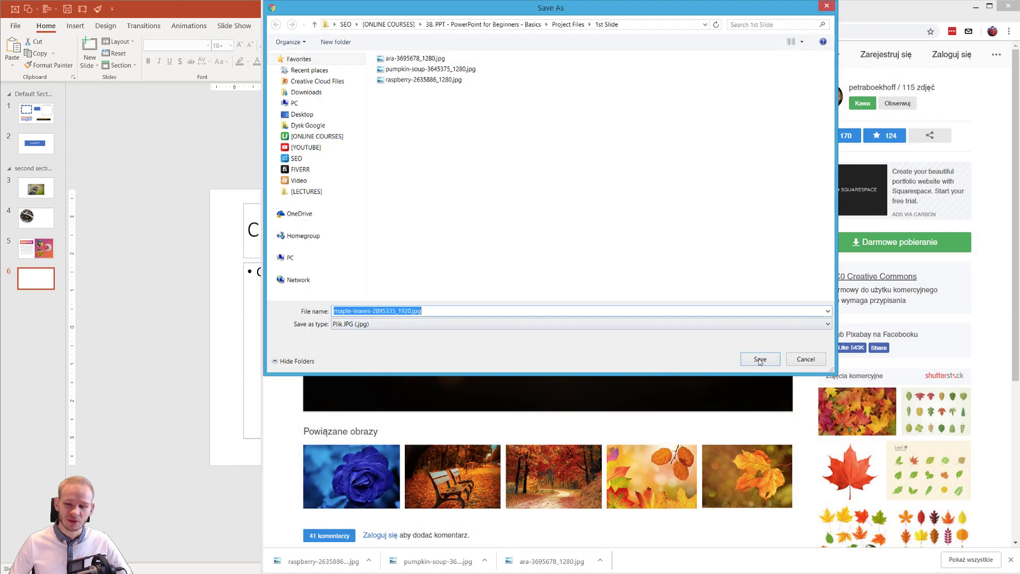
click(760, 359)
click(150, 346)
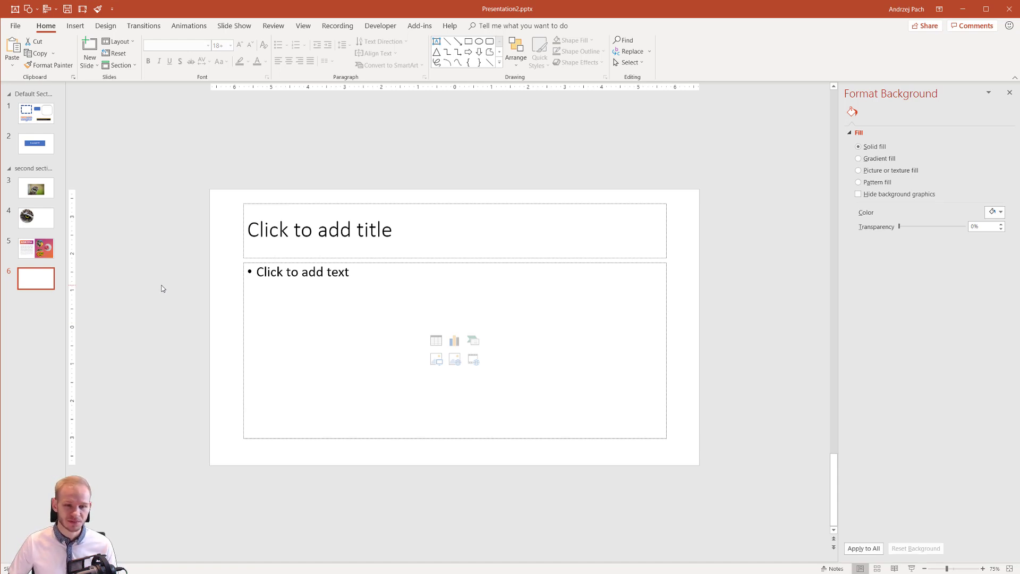
- Delete slide 6's title and text placeholders and drag maple-leaves-2895335_1920.jpg onto it
drag(169, 165, 760, 507)
key(Delete)
key(alt+Tab)
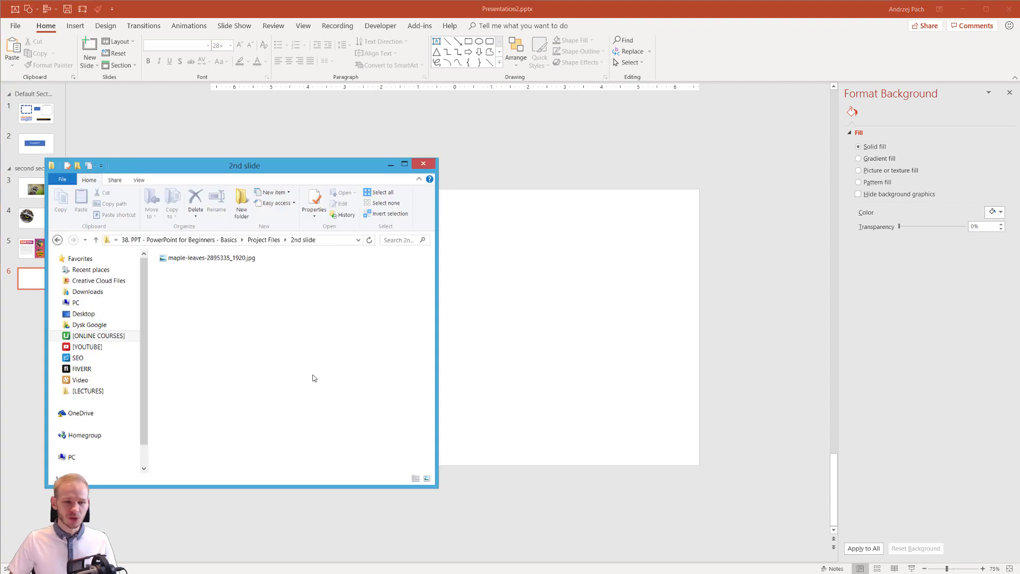
drag(175, 258, 645, 355)
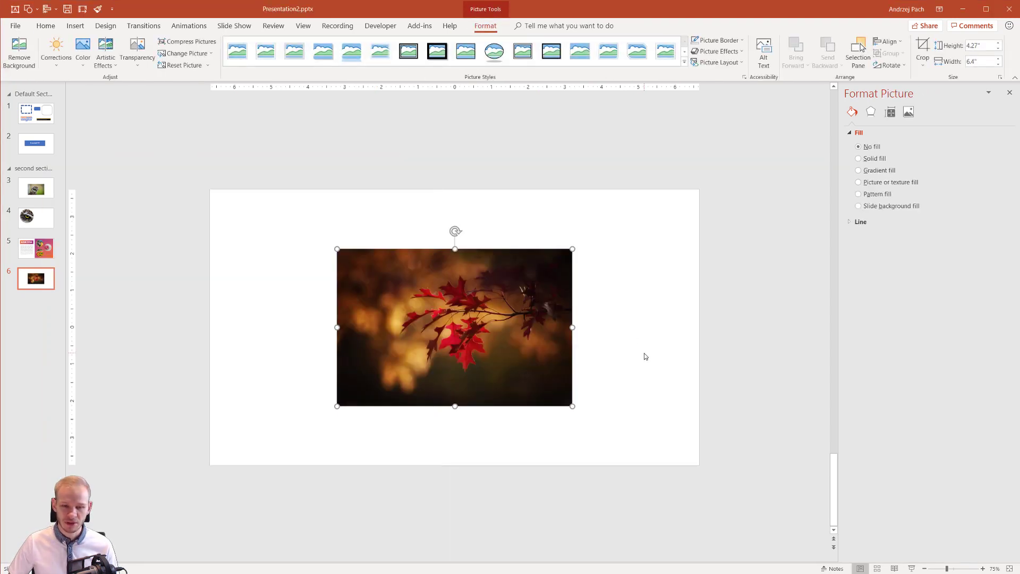
click(644, 354)
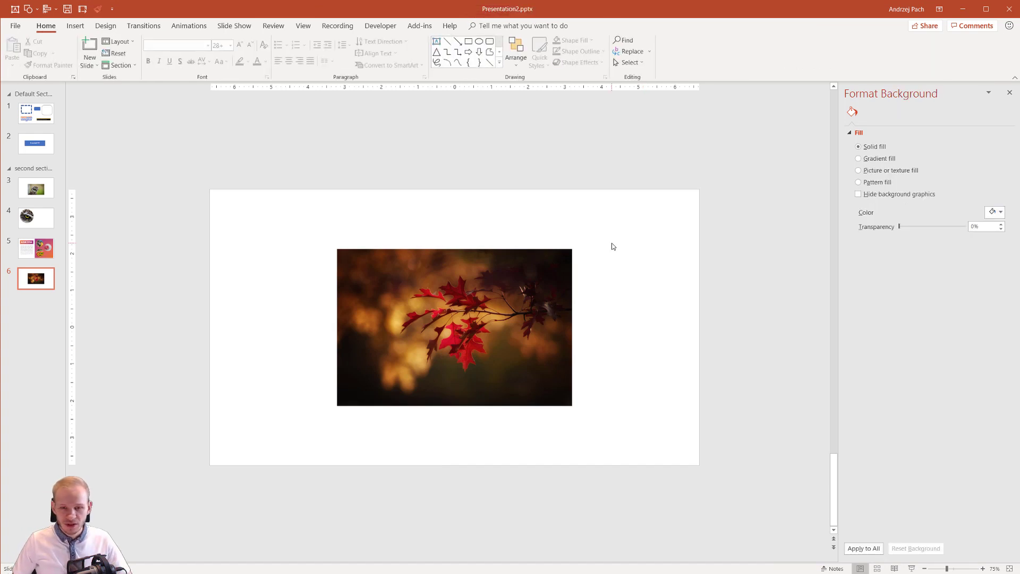
right_click(627, 231)
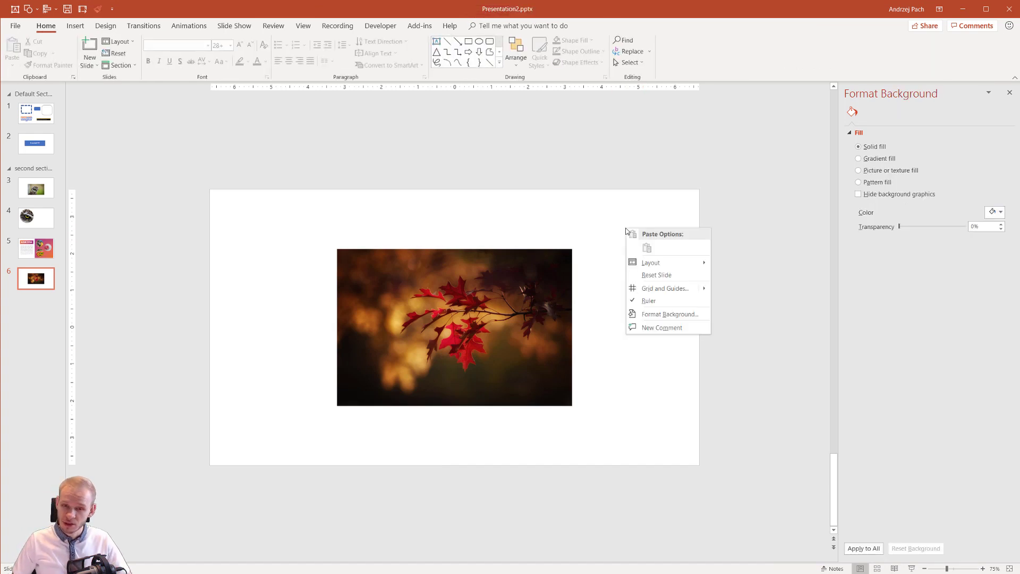
click(676, 314)
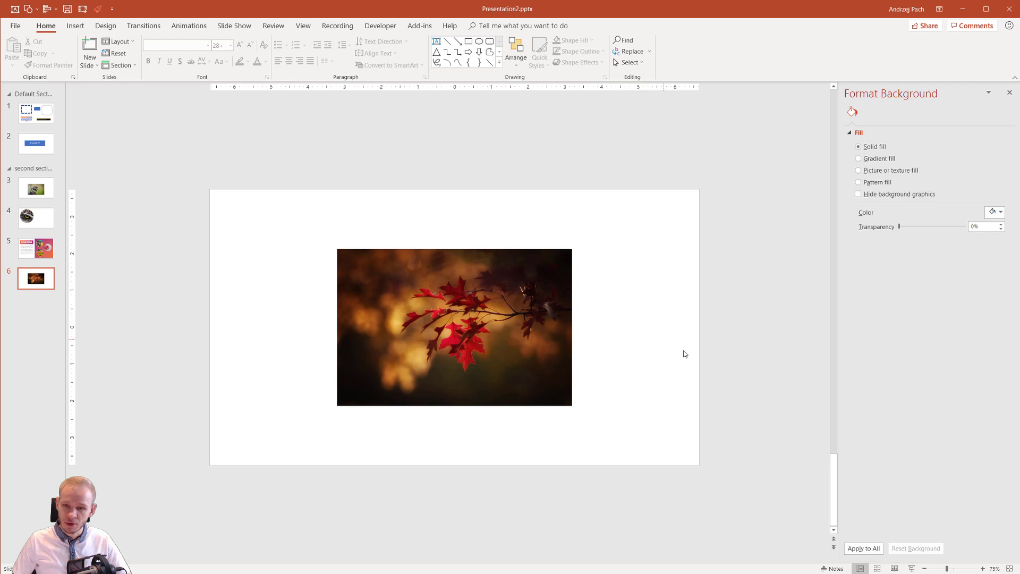
click(859, 171)
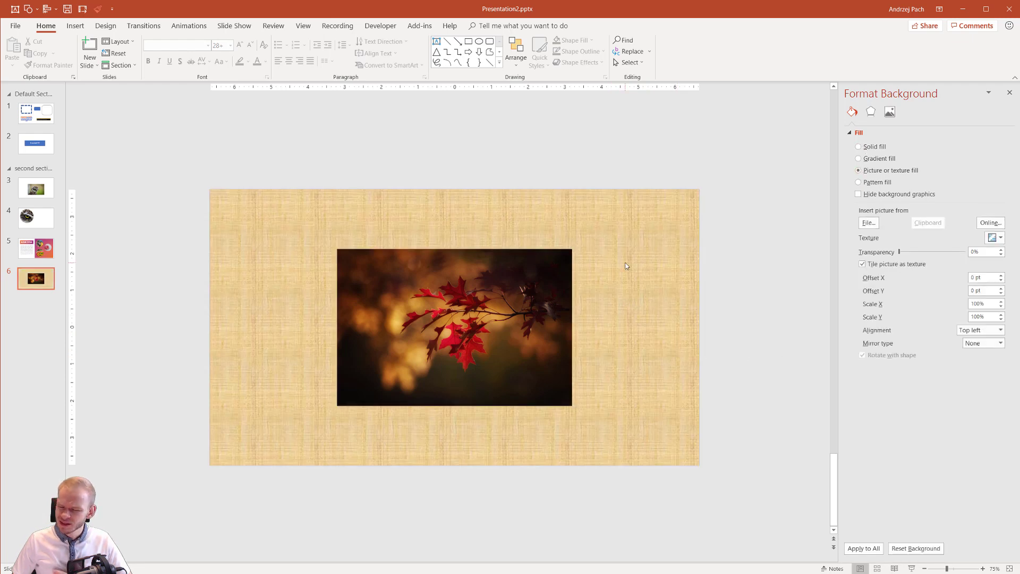
drag(642, 208, 693, 209)
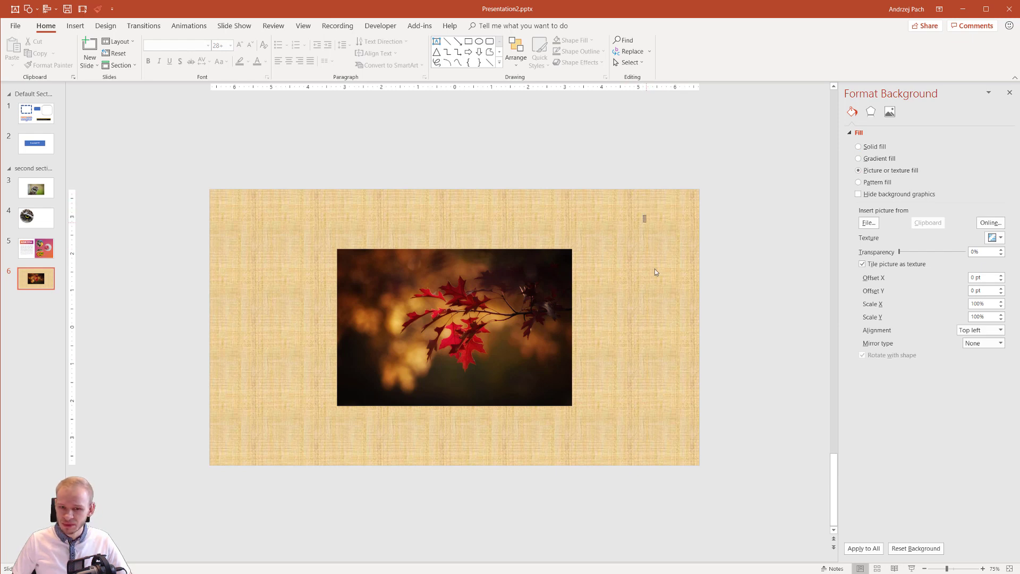
drag(641, 449, 636, 248)
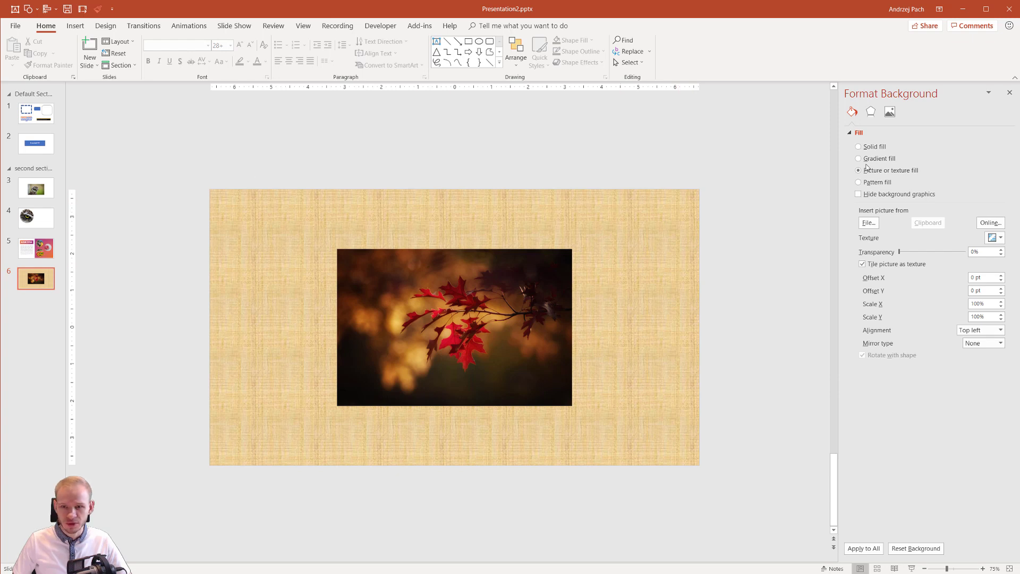
click(858, 146)
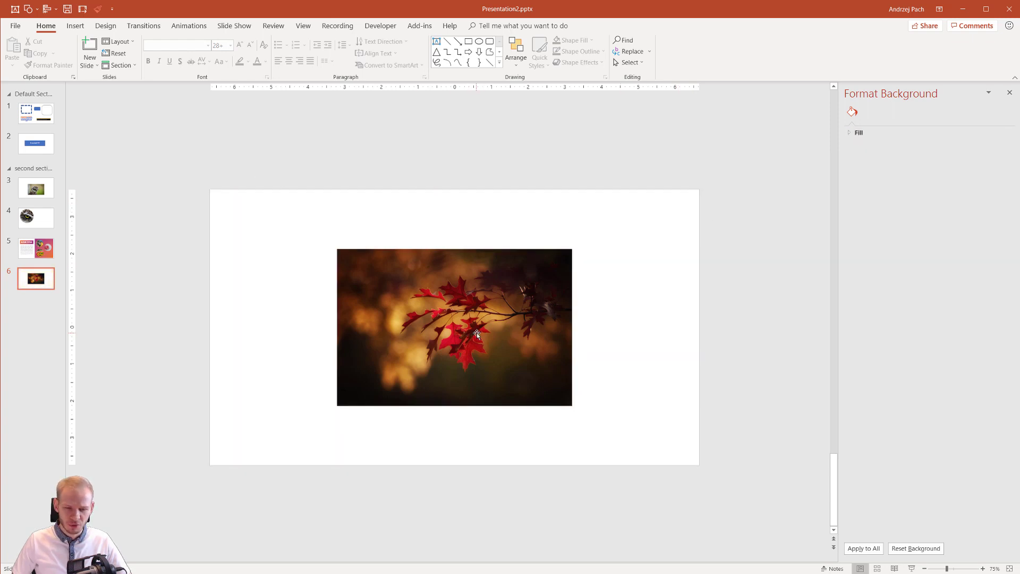
- Move the leaf photo to the top-left, widen it to slide width, and crop it to 13.33 × 7.5 in
drag(476, 332, 348, 273)
drag(454, 348, 699, 415)
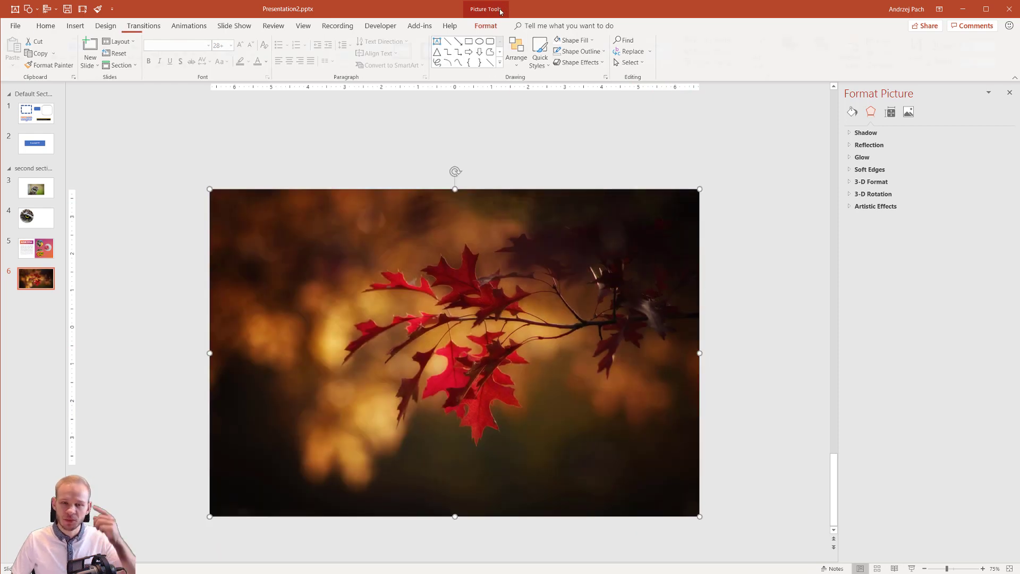
click(485, 23)
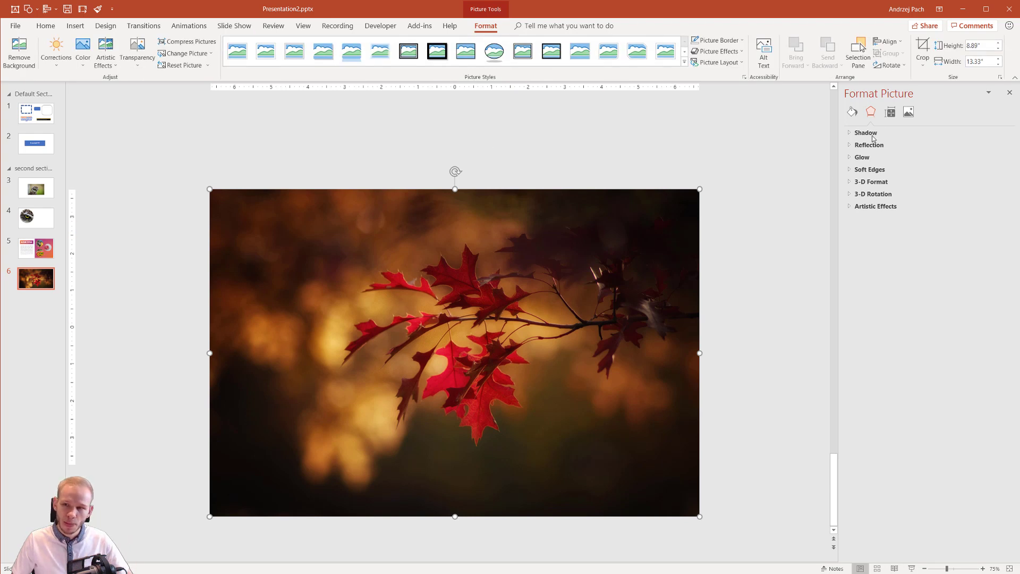
click(922, 49)
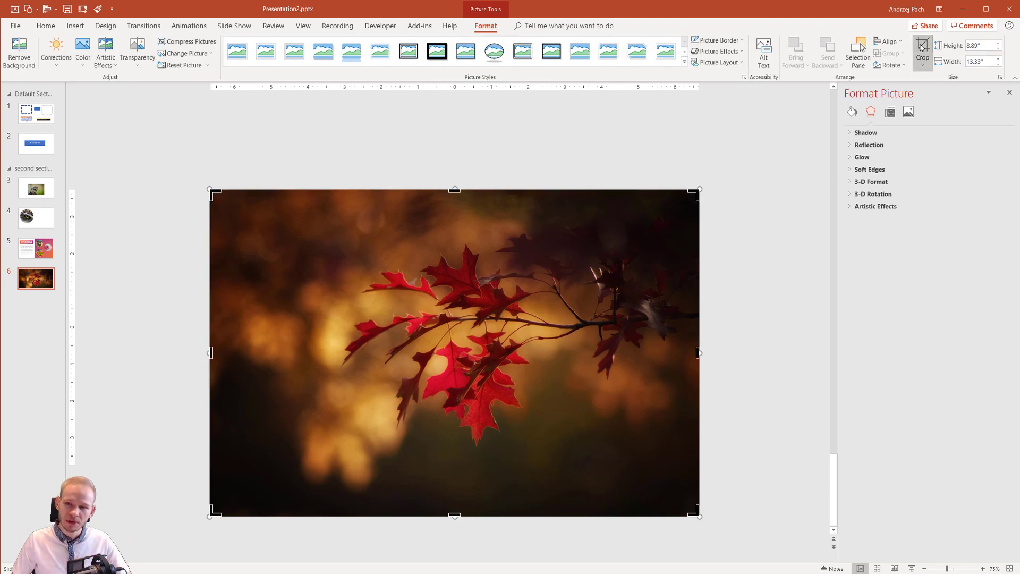
drag(454, 515, 454, 418)
drag(367, 483, 367, 483)
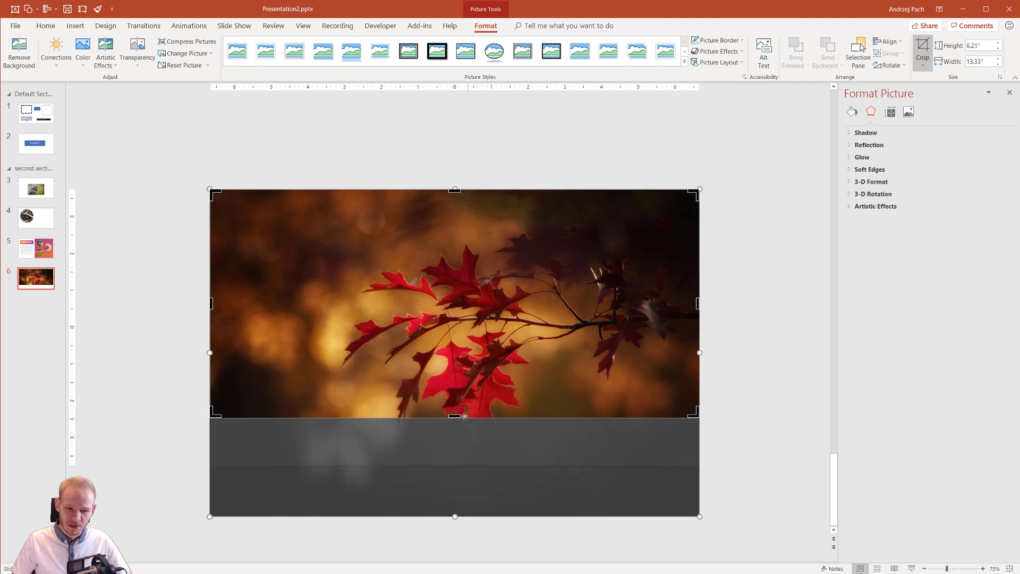
drag(459, 417, 455, 464)
click(923, 47)
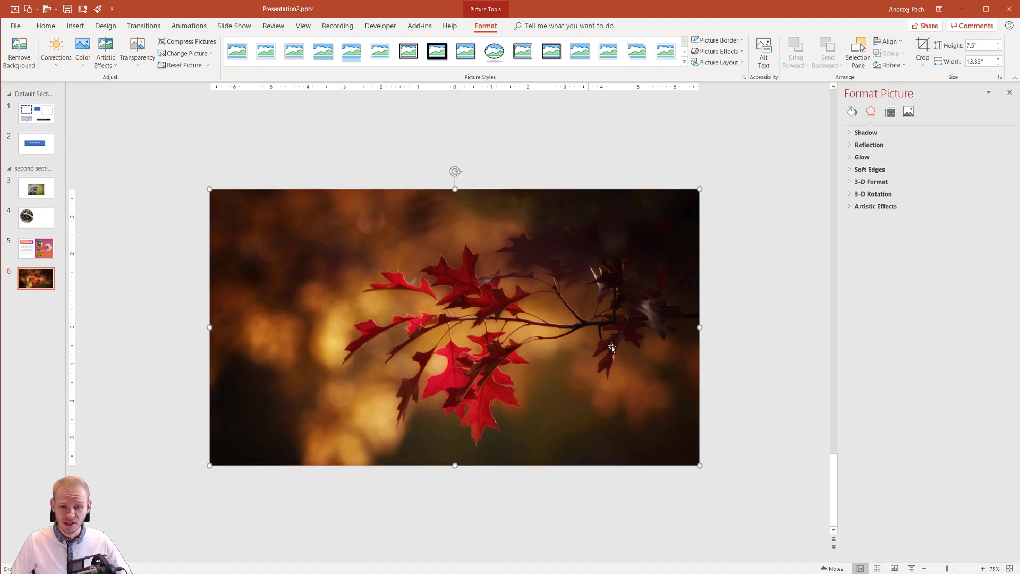
click(745, 359)
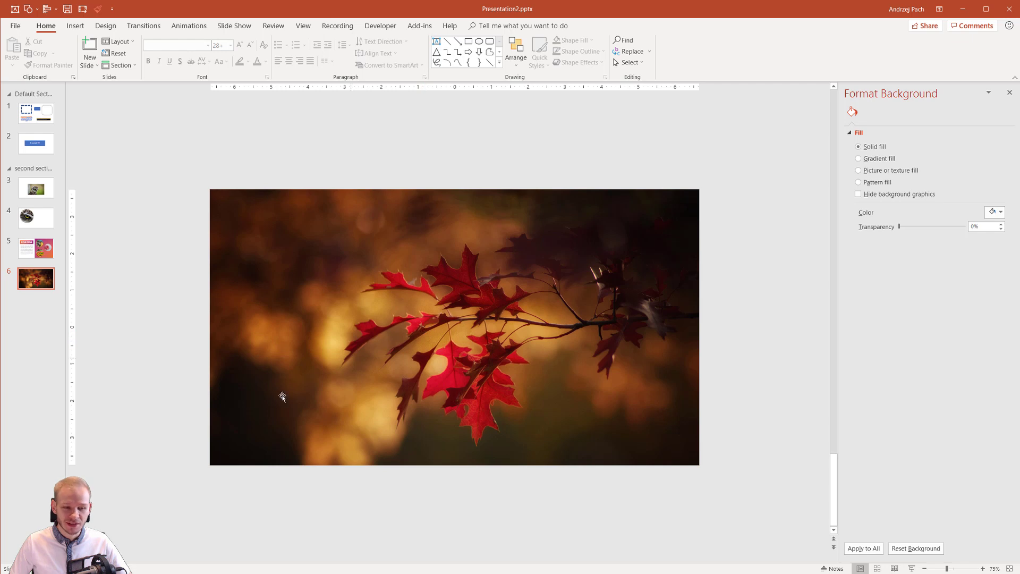
- Show uiGradients' Wiretap gradient (#8a2387 → #e94057 → #f27121) in the browser
key(alt+Tab)
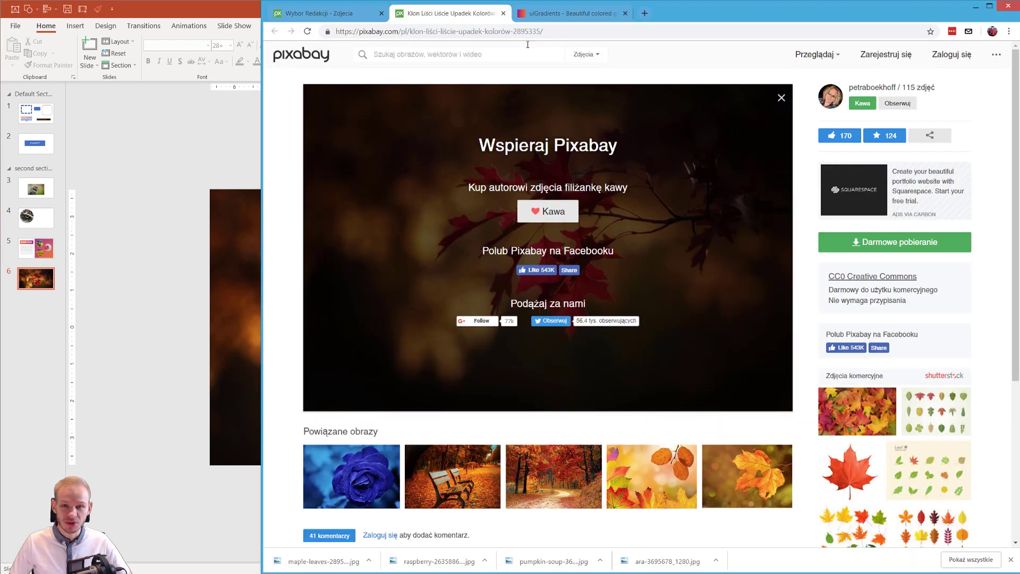
click(557, 16)
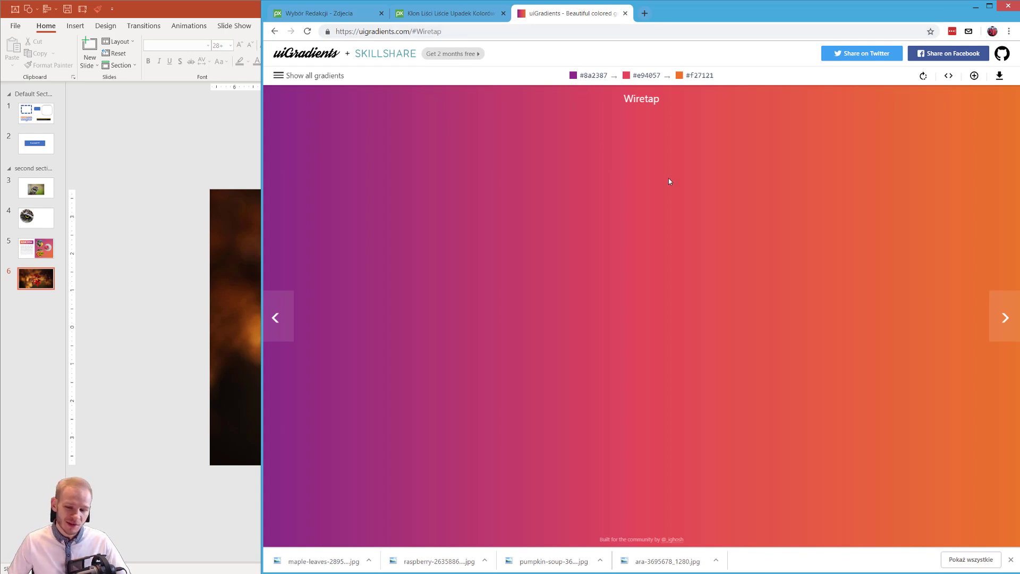
click(1011, 560)
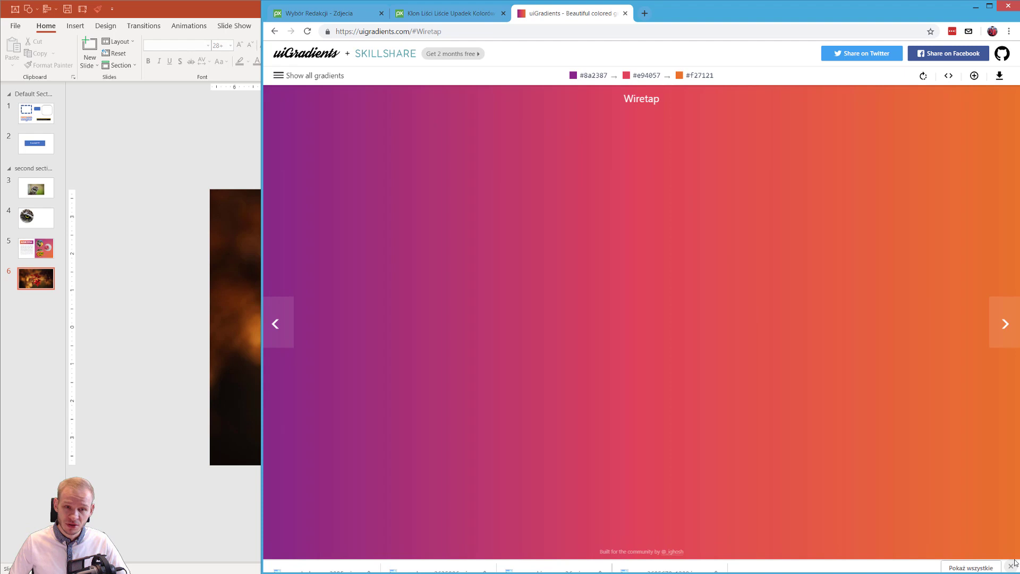
- Find the Alive gradient (#cb356b to #bd3f32) in the full uiGradients gallery, then return to PowerPoint
click(282, 77)
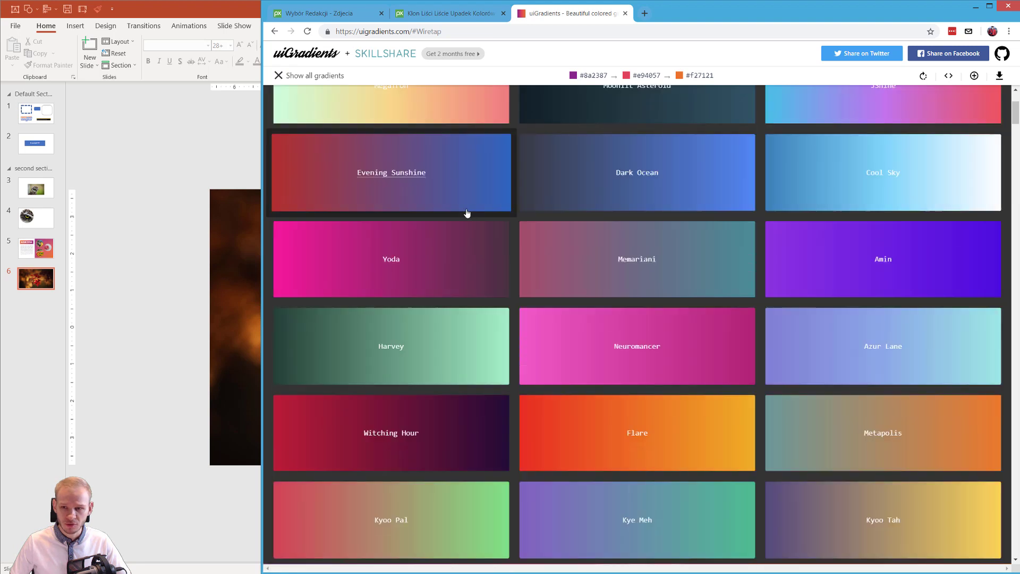
scroll(467, 213, up, 3)
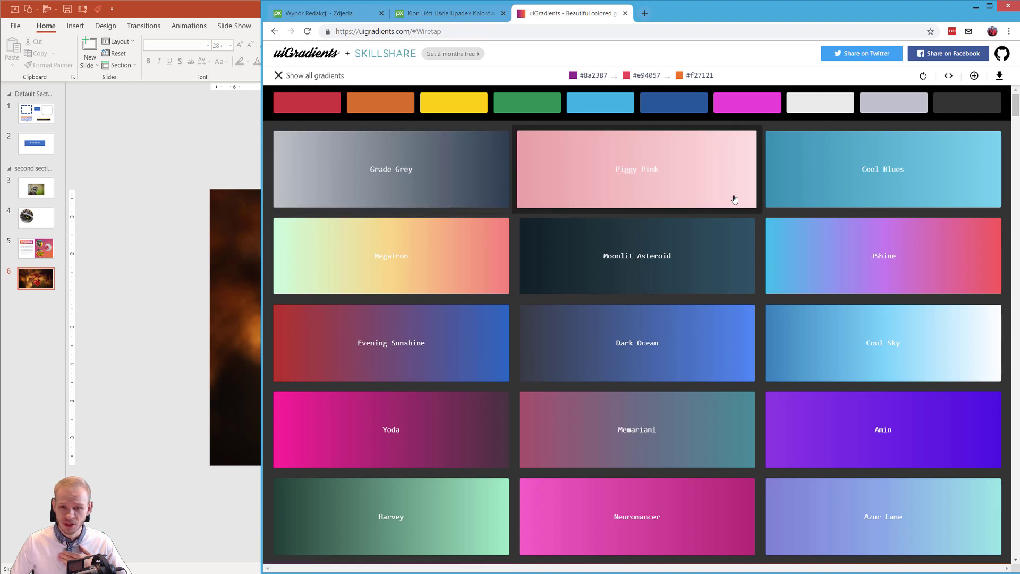
scroll(797, 199, down, 4)
scroll(825, 200, down, 12)
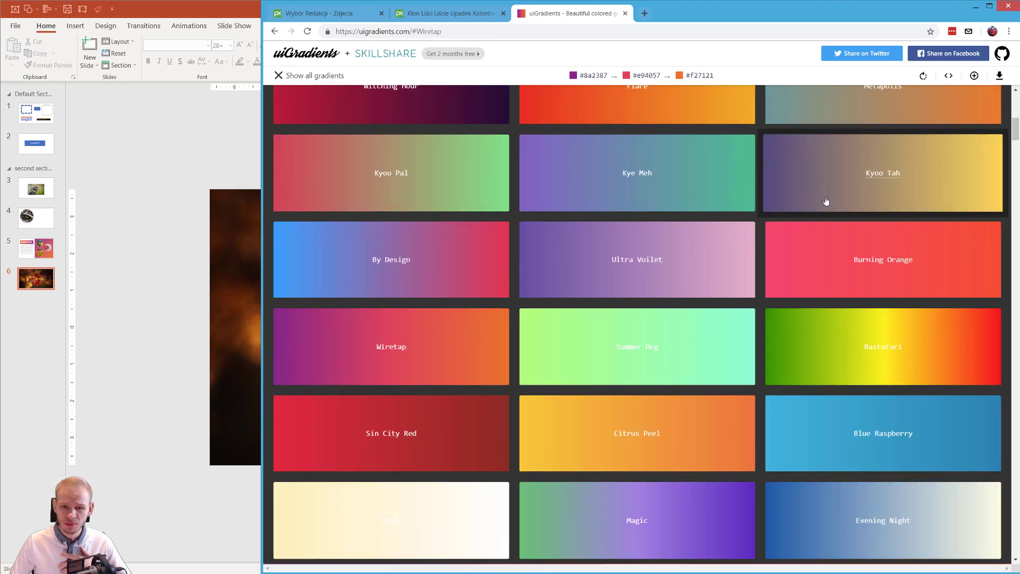
scroll(817, 200, down, 3)
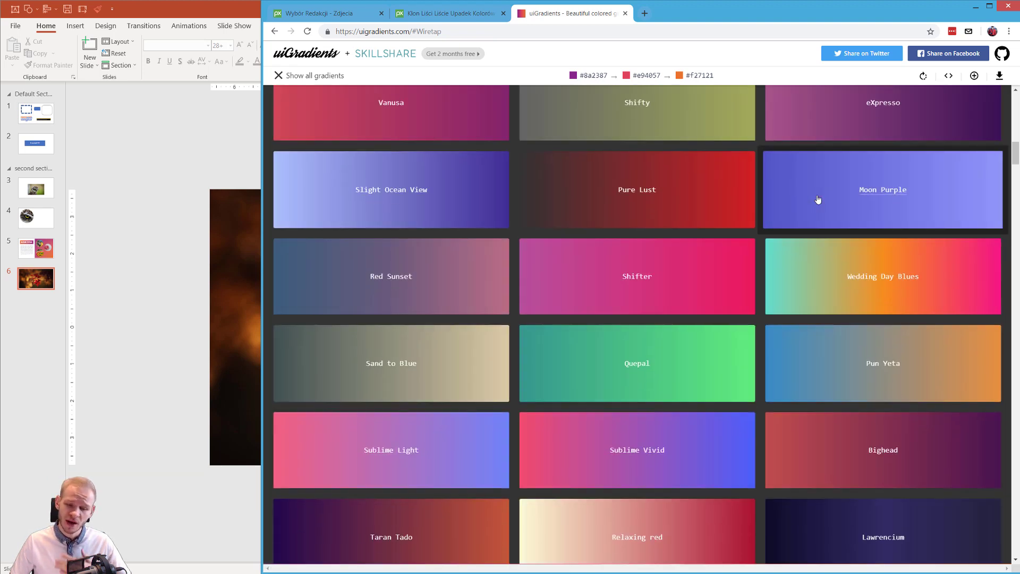
scroll(818, 200, down, 3)
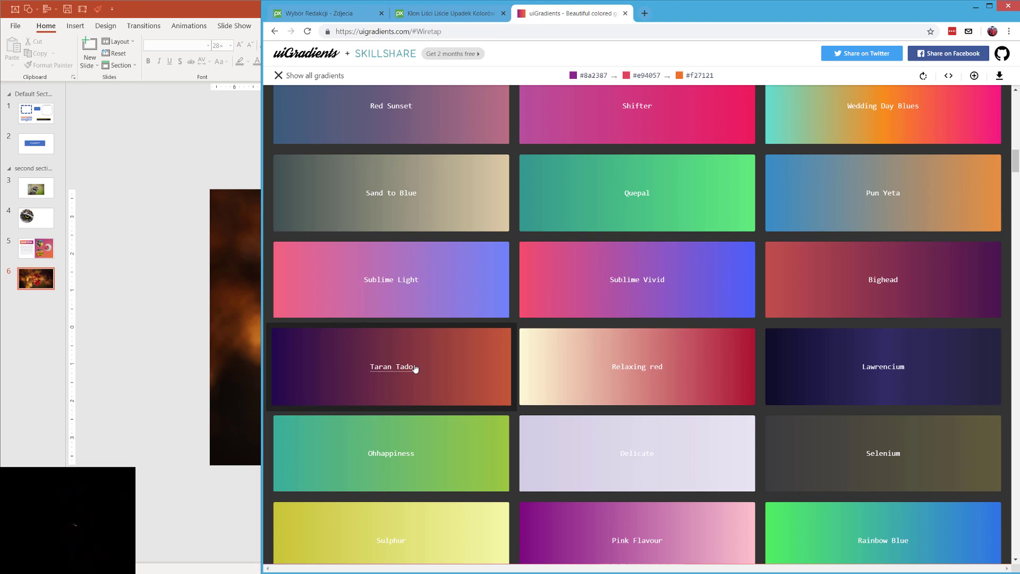
scroll(448, 369, down, 5)
scroll(393, 426, down, 2)
scroll(412, 355, down, 3)
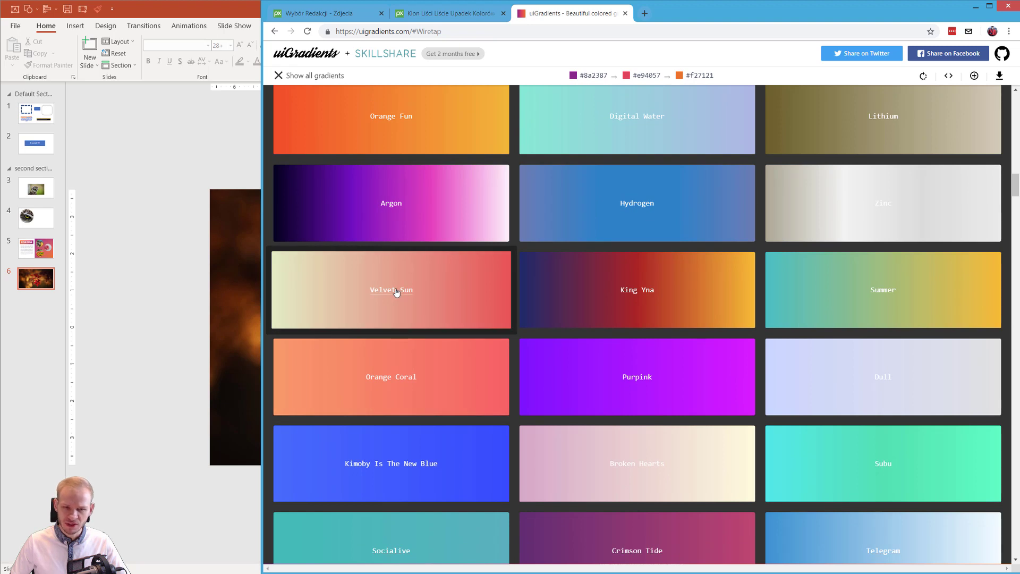
scroll(565, 342, down, 3)
scroll(640, 388, down, 3)
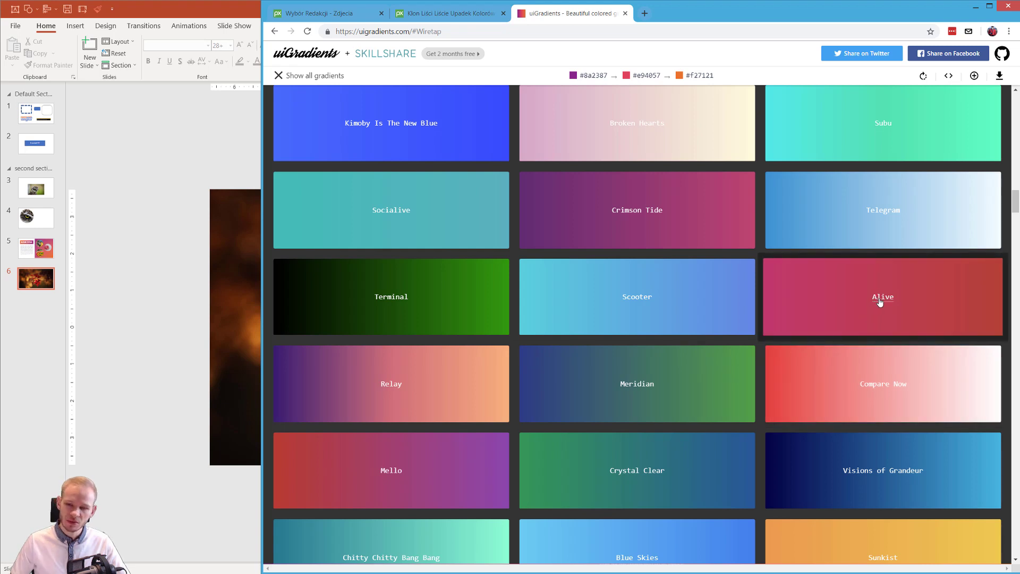
scroll(898, 329, up, 3)
scroll(897, 340, down, 4)
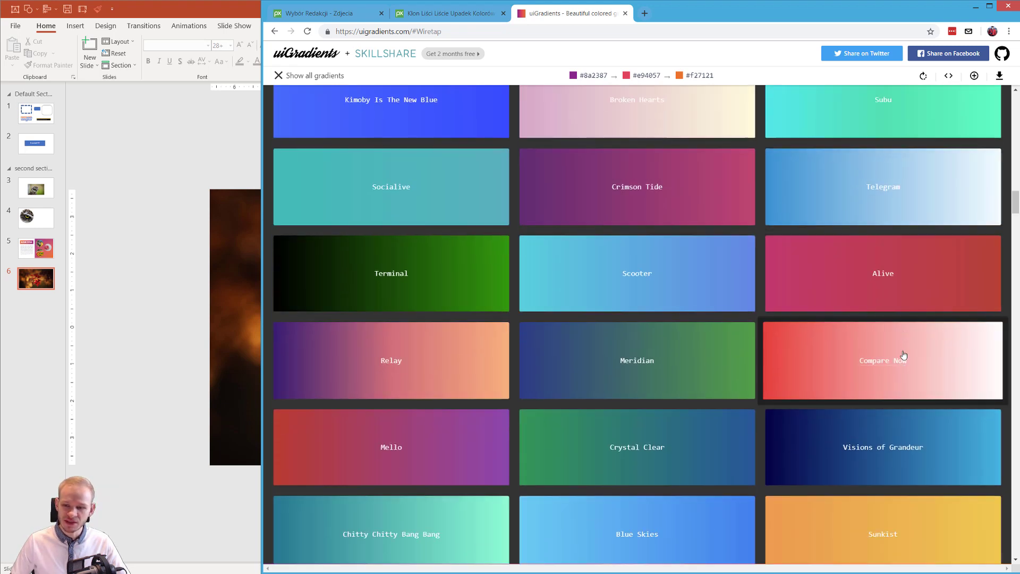
click(896, 280)
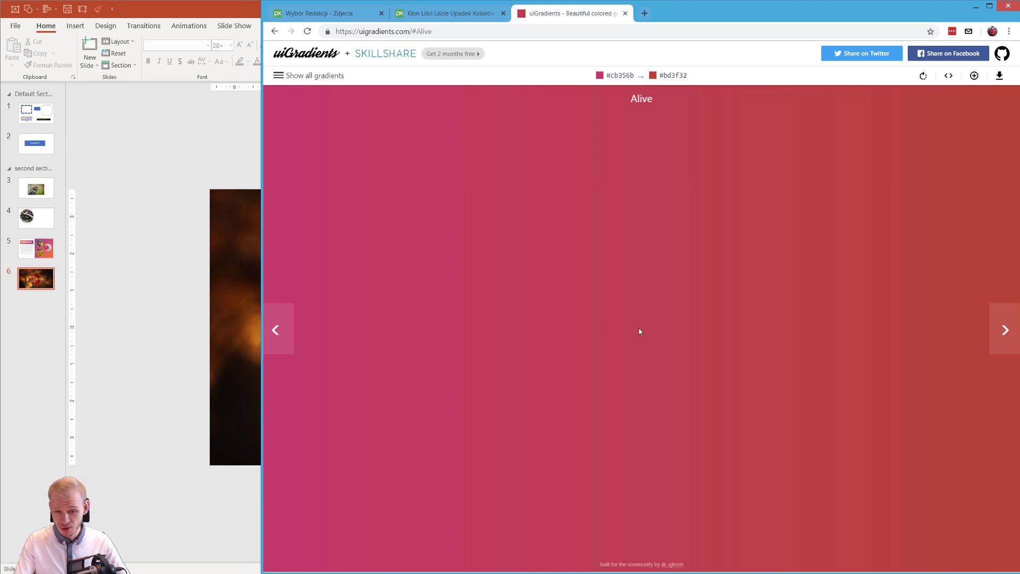
click(161, 274)
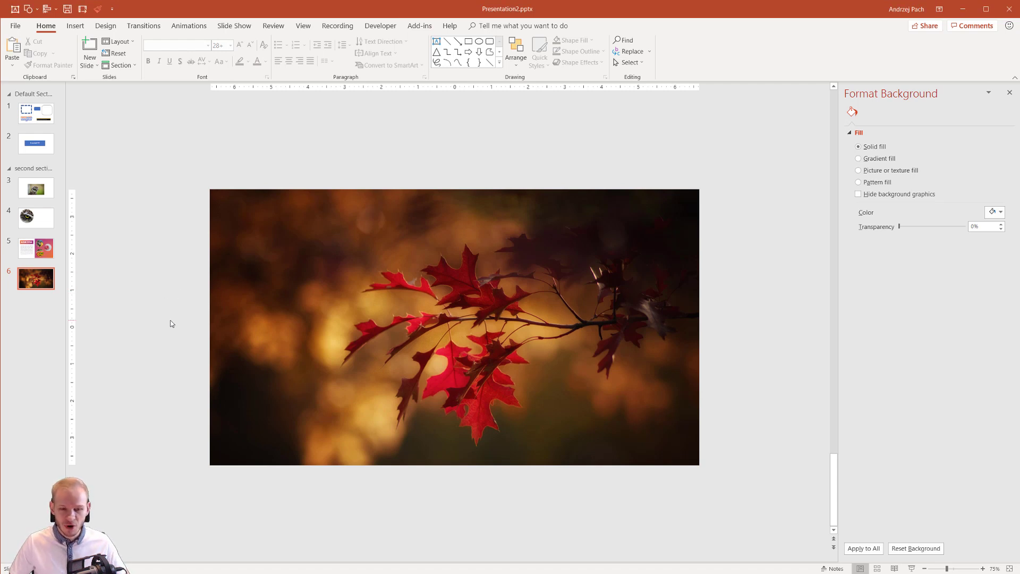
- Paste the Alive gradient screenshot and crop it down to just the pink-to-red strip
key(ctrl+v)
drag(452, 340, 537, 430)
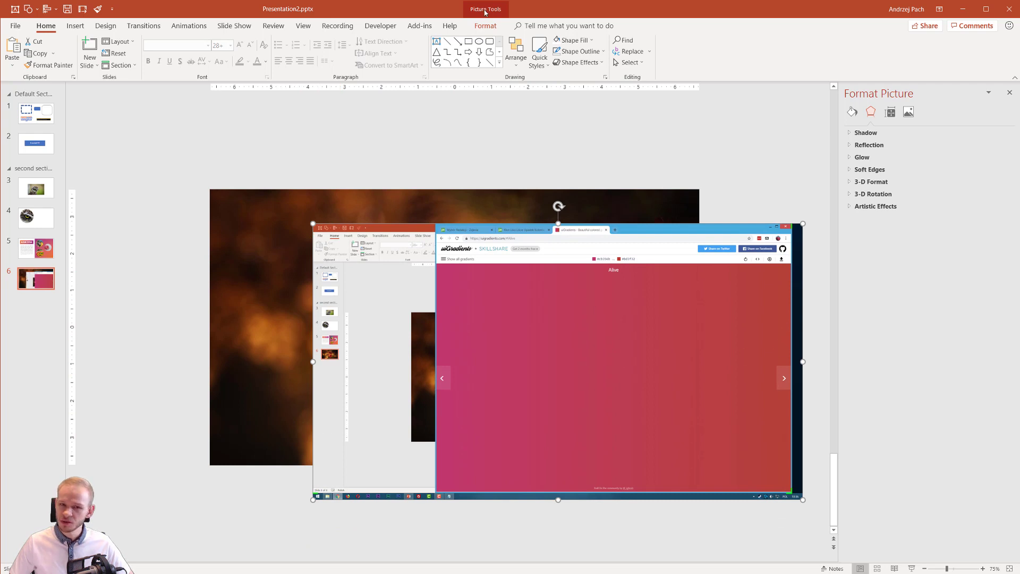
click(485, 25)
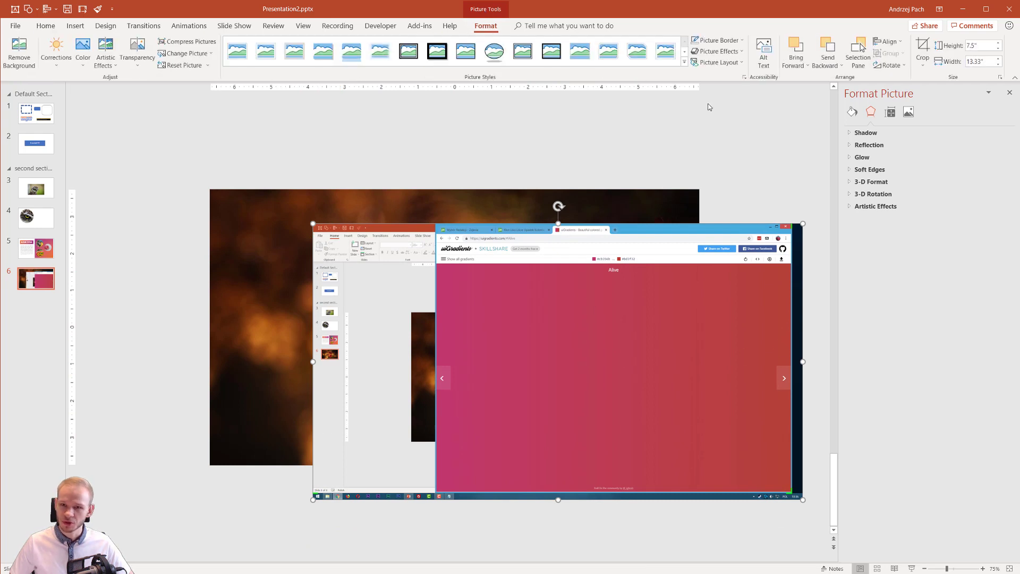
click(922, 50)
drag(316, 227, 471, 400)
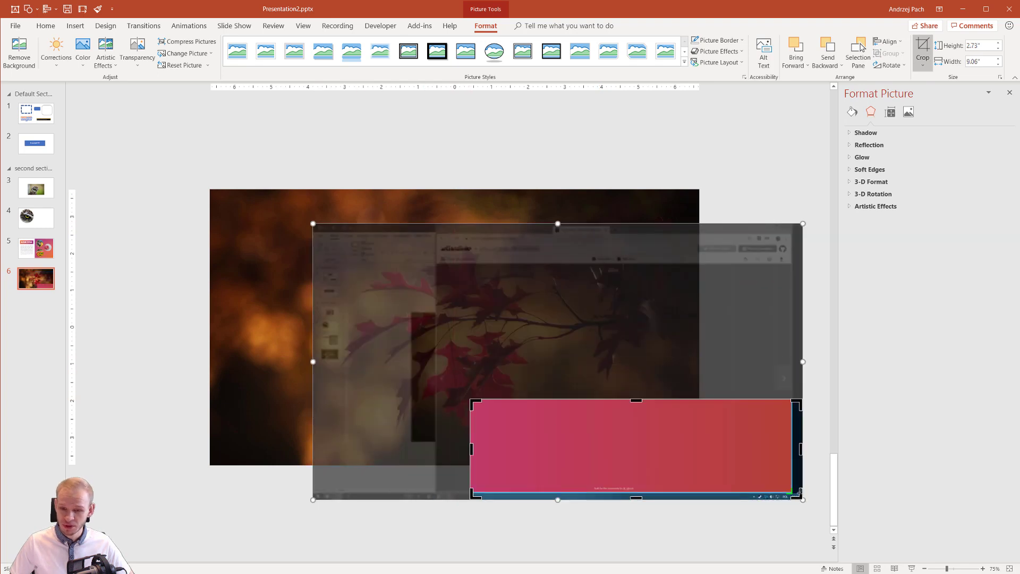
drag(796, 495, 783, 423)
drag(695, 425, 695, 425)
drag(473, 412, 442, 427)
click(927, 48)
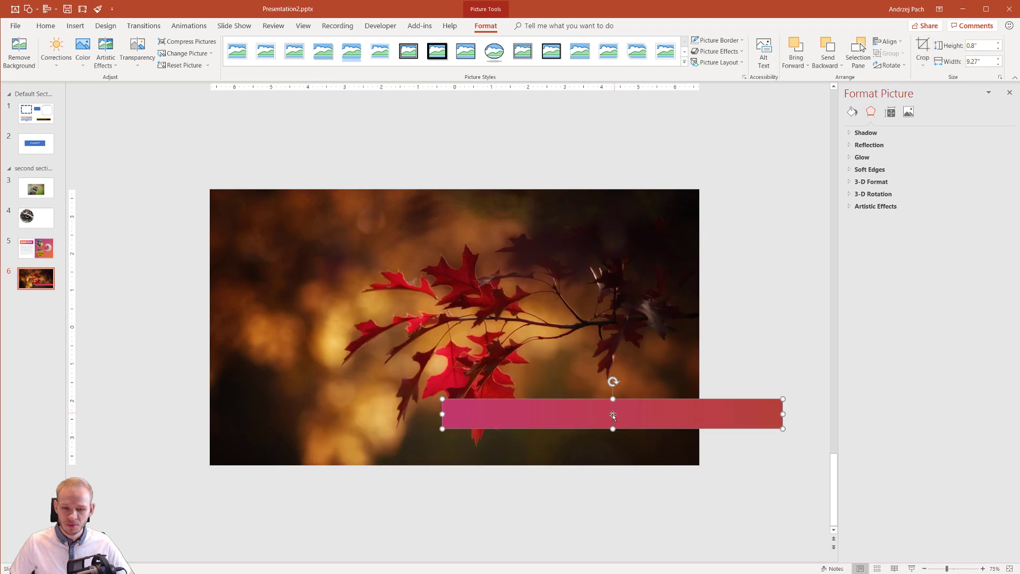
- Resize the 0.44 × 5.15 in gradient strip and place it under the photo's bottom-right edge
drag(613, 415, 510, 511)
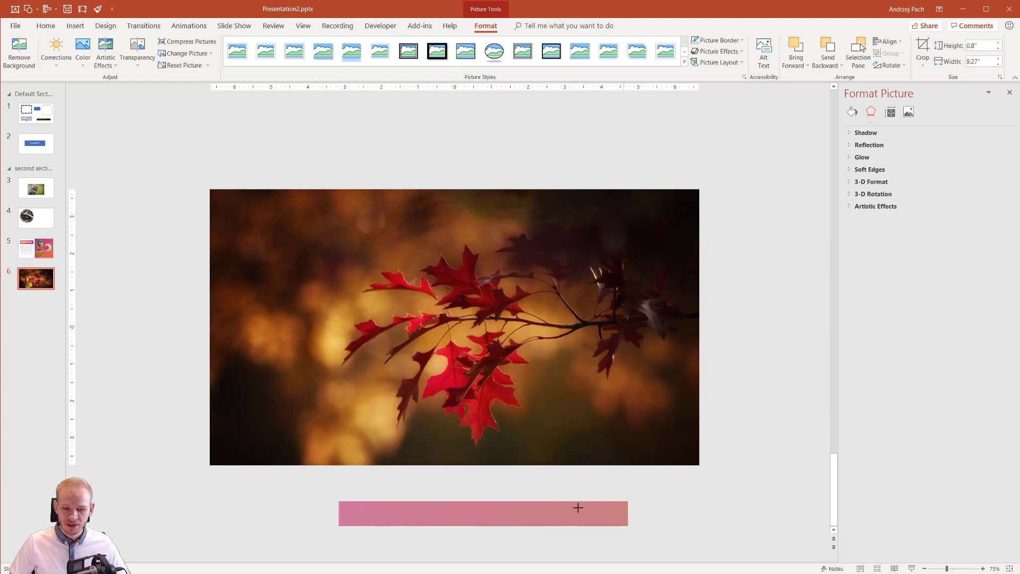
drag(563, 508, 666, 499)
click(760, 502)
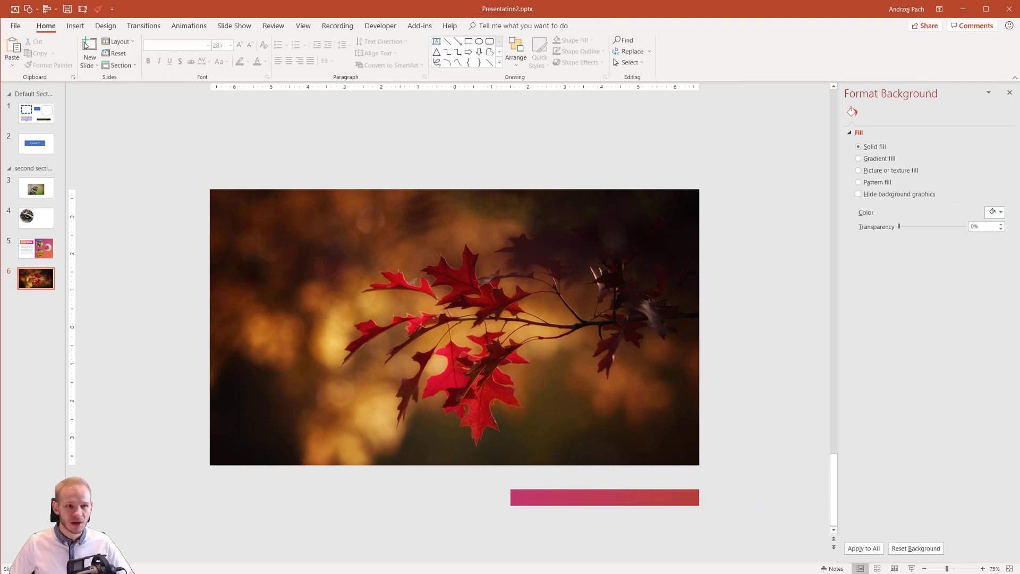
- Draw a rectangle and stretch it to cover the whole 13.33 × 7.5 in slide
click(76, 26)
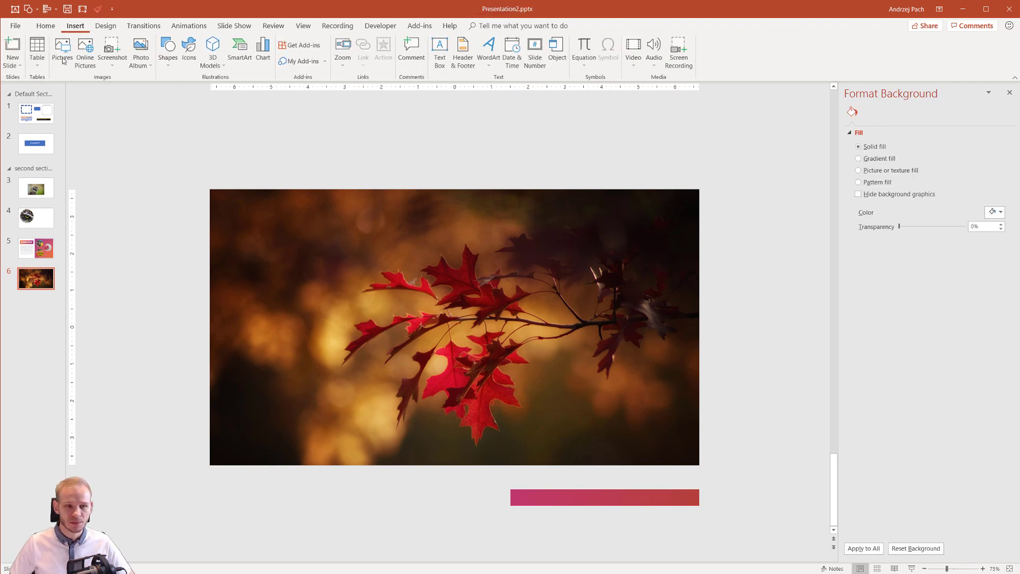
click(171, 61)
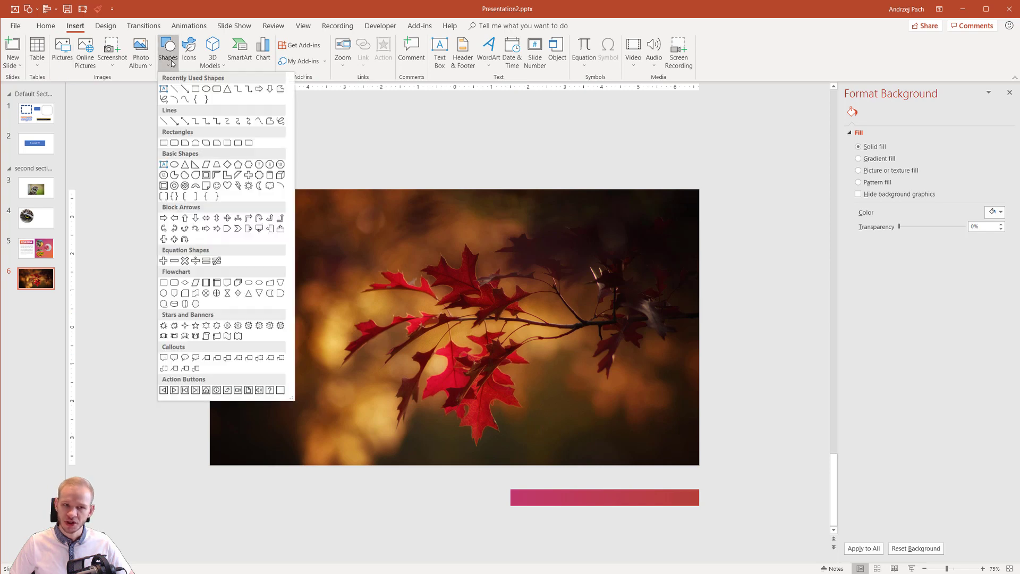
click(164, 142)
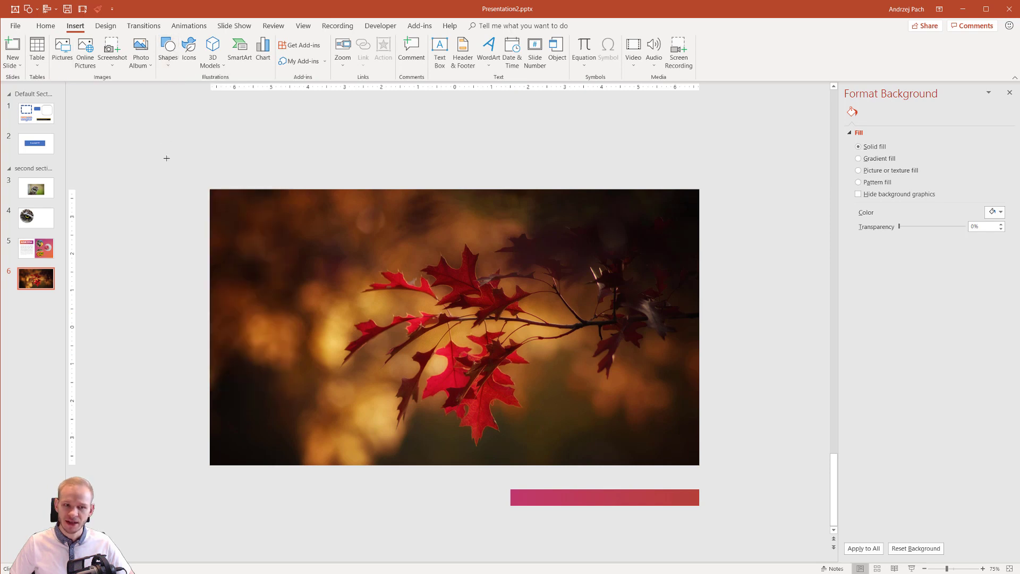
drag(268, 231, 699, 465)
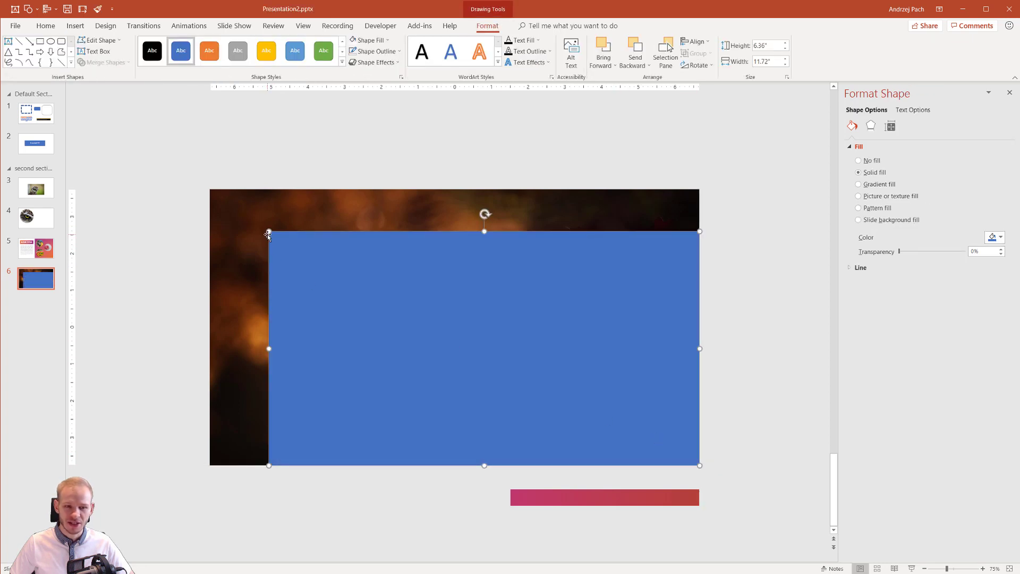
drag(267, 233, 210, 189)
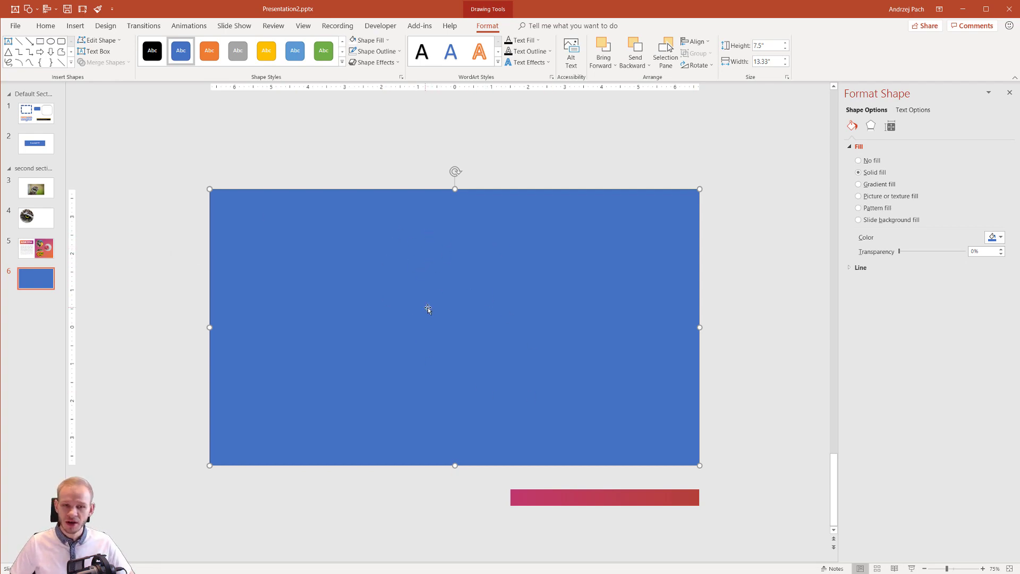
- Set the full-slide rectangle to No Outline and open its Format Shape pane
click(392, 51)
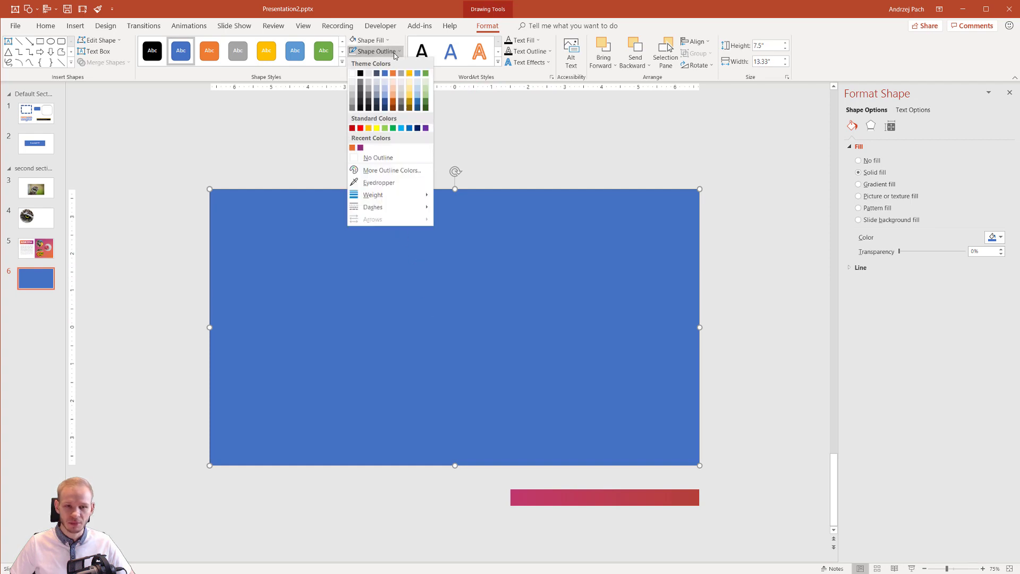
click(389, 161)
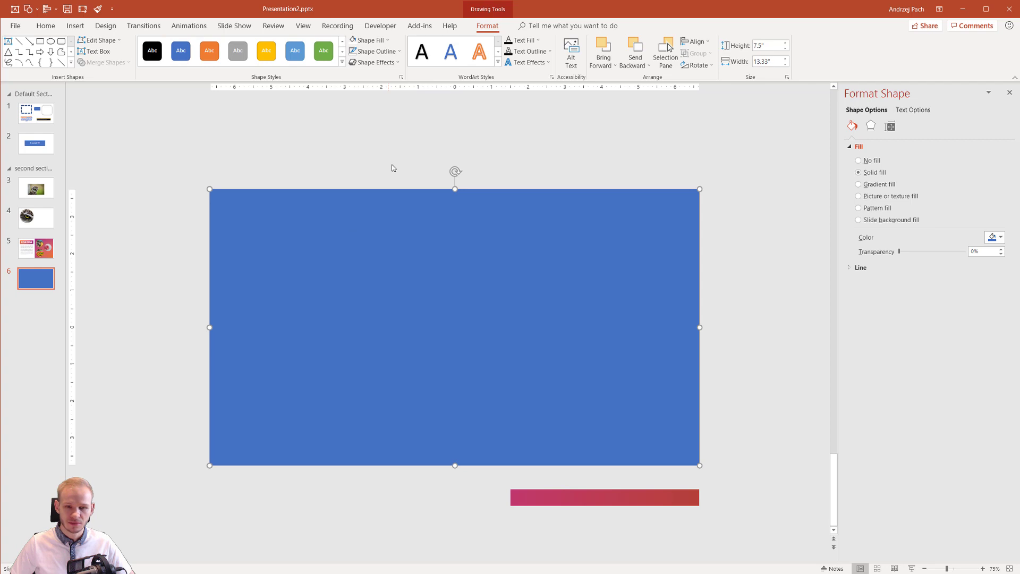
right_click(413, 265)
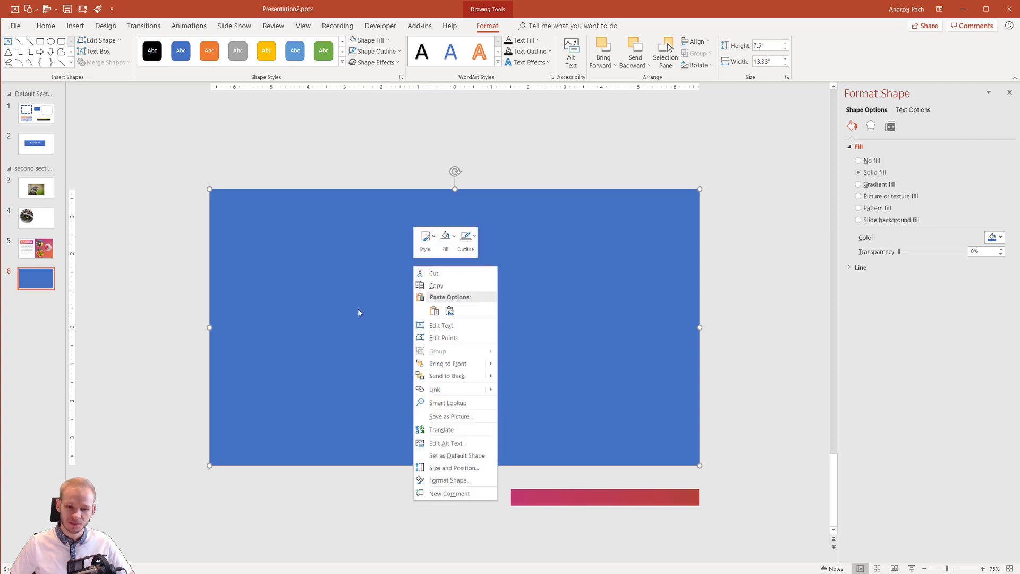
click(434, 481)
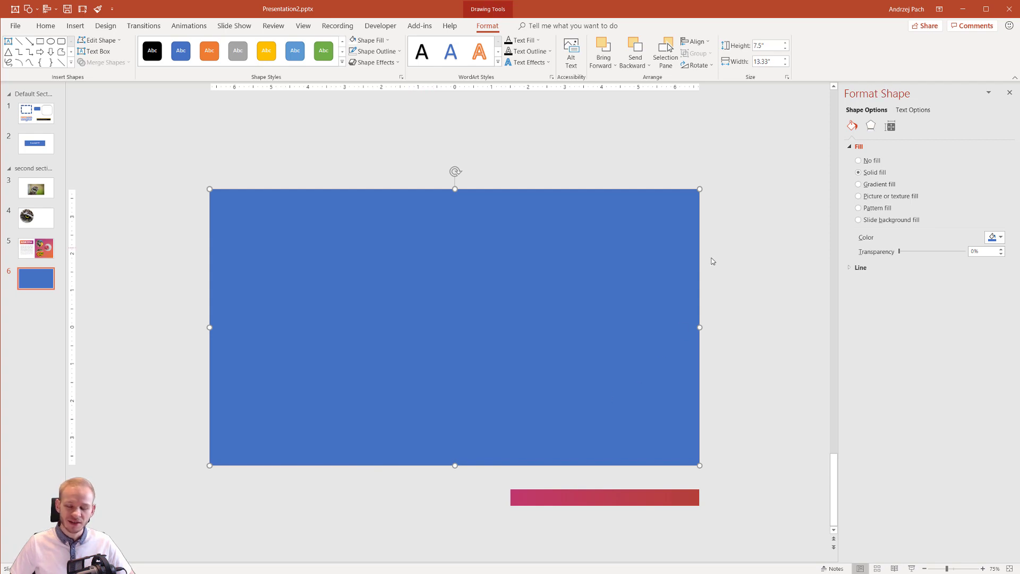
- Give the rectangle a gradient fill using the light orange radial preset
click(858, 184)
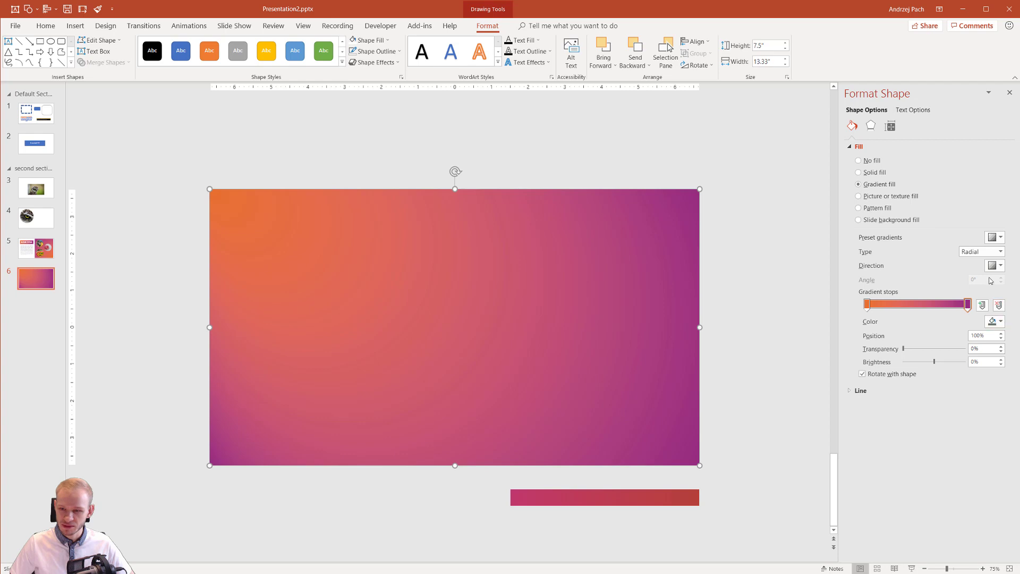
click(995, 237)
click(929, 282)
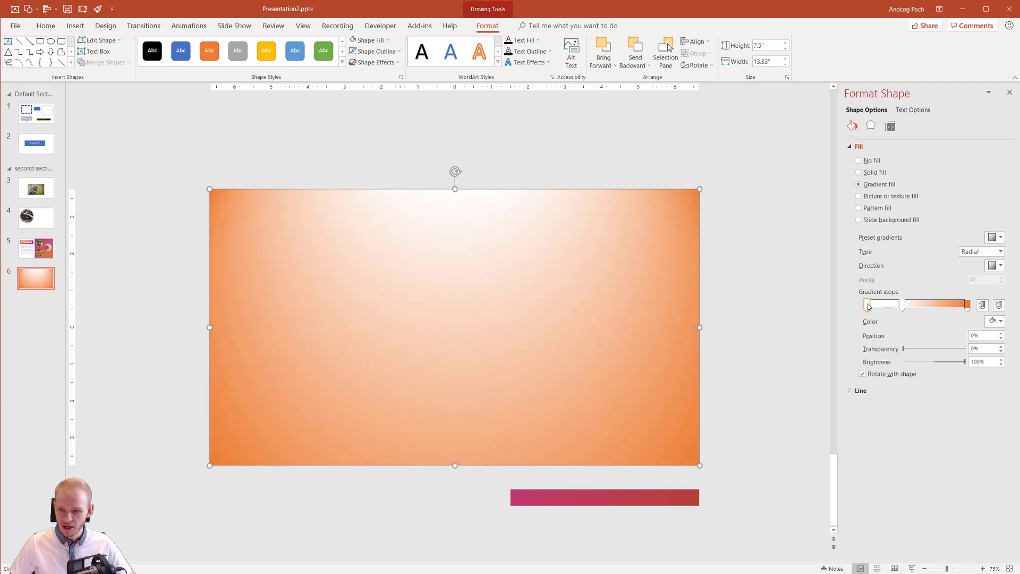
- Trim the gradient down to two stops and bring up the first stop's Color choices
click(928, 304)
click(945, 304)
click(954, 307)
click(913, 308)
click(884, 309)
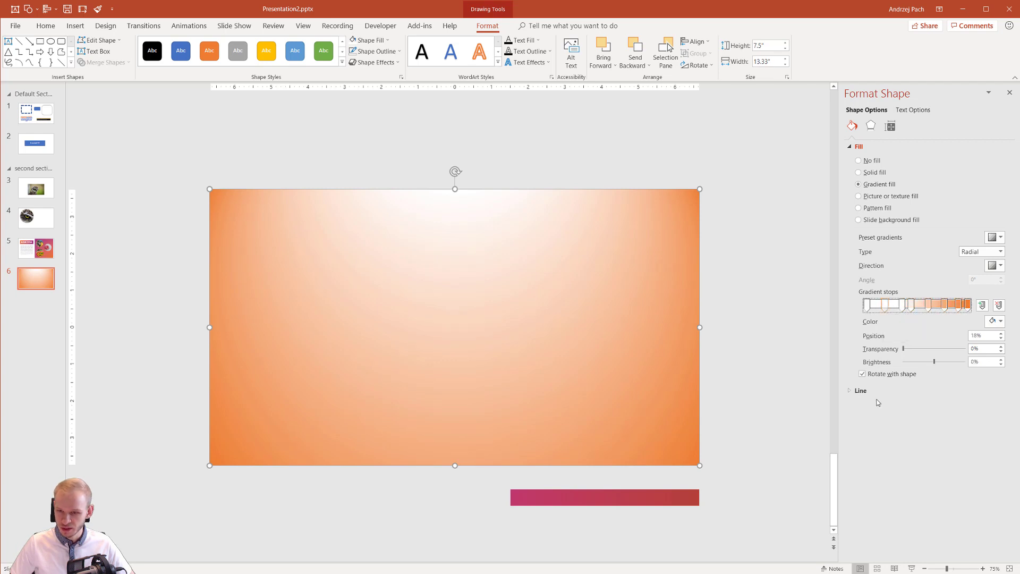
drag(884, 309, 925, 358)
click(928, 304)
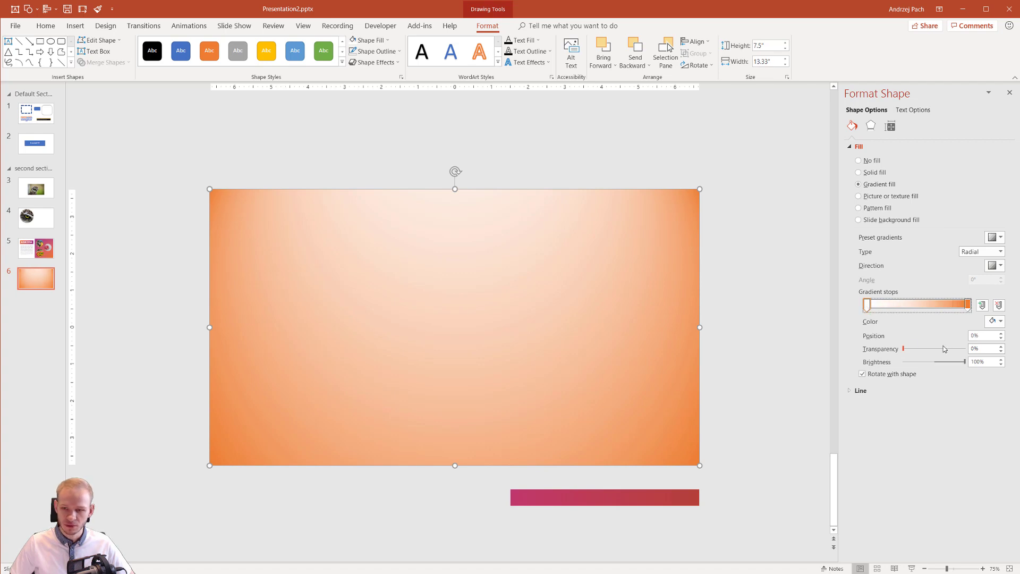
click(1001, 321)
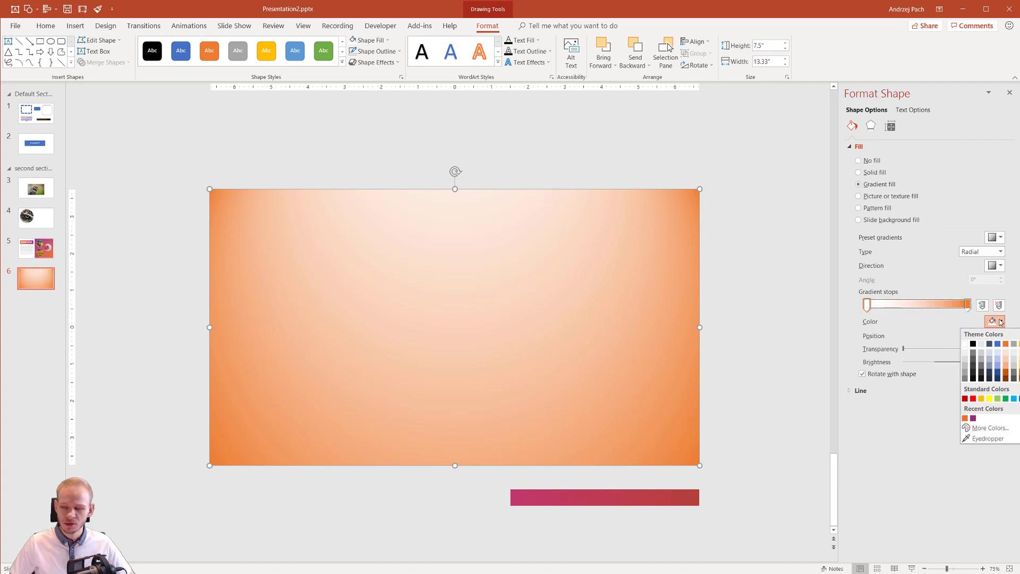
- Eyedrop the Alive strip's pink for gradient stop 1 and its dark red right end for stop 2
click(981, 440)
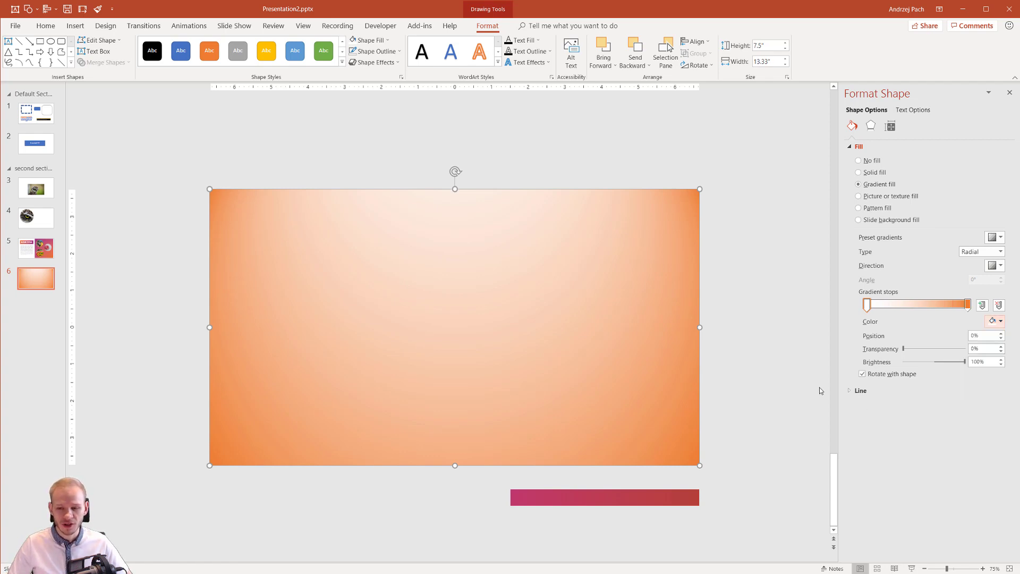
click(517, 499)
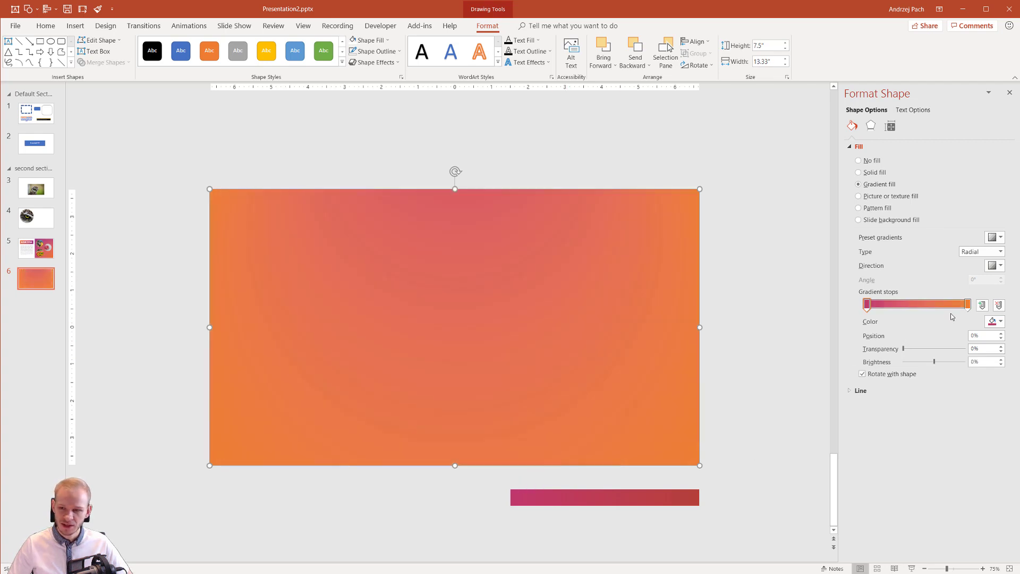
click(967, 303)
click(999, 322)
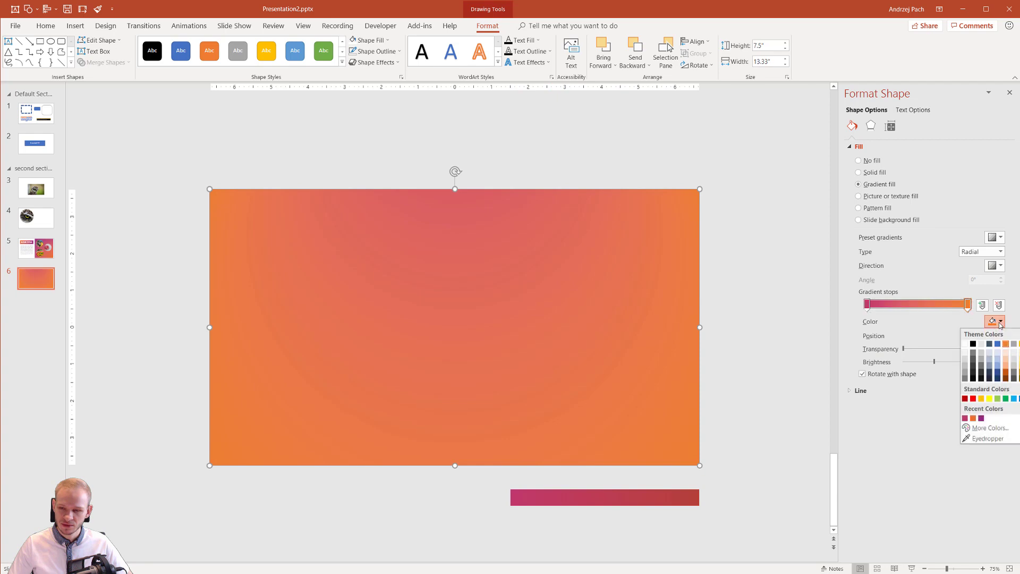
click(976, 439)
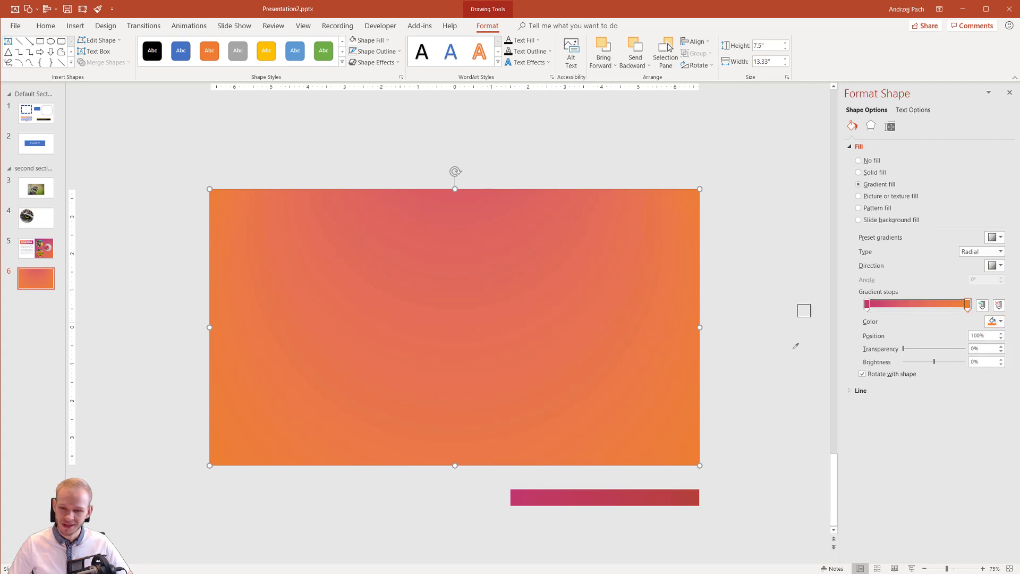
click(695, 497)
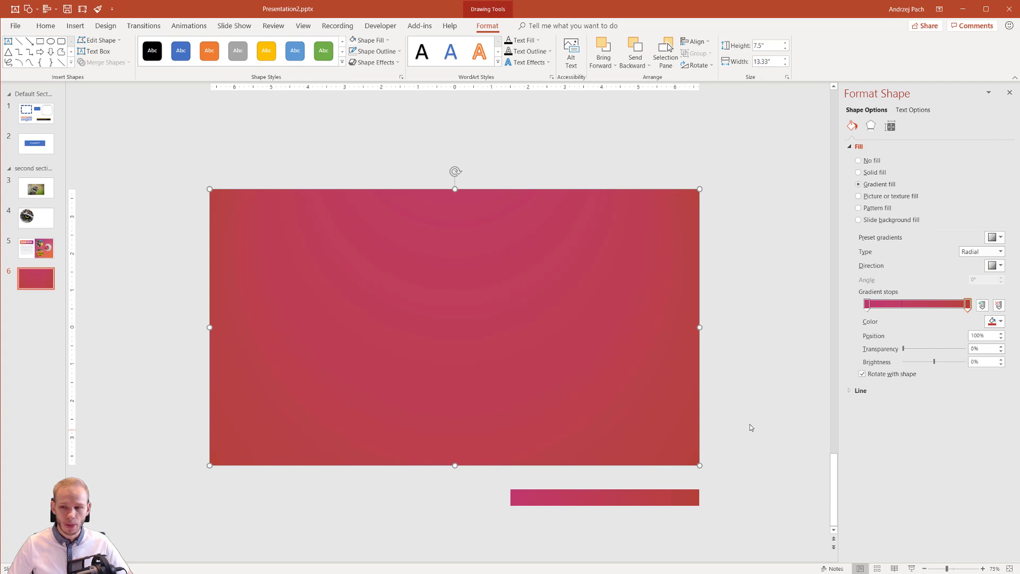
- Make the rectangle's gradient linear at 135° and set the second stop to blue
click(970, 252)
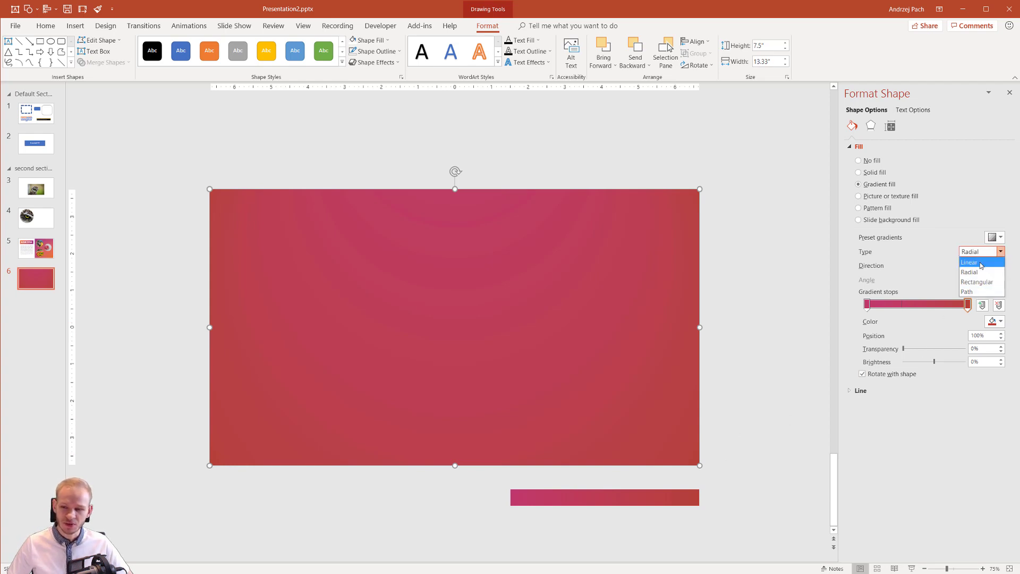
click(972, 262)
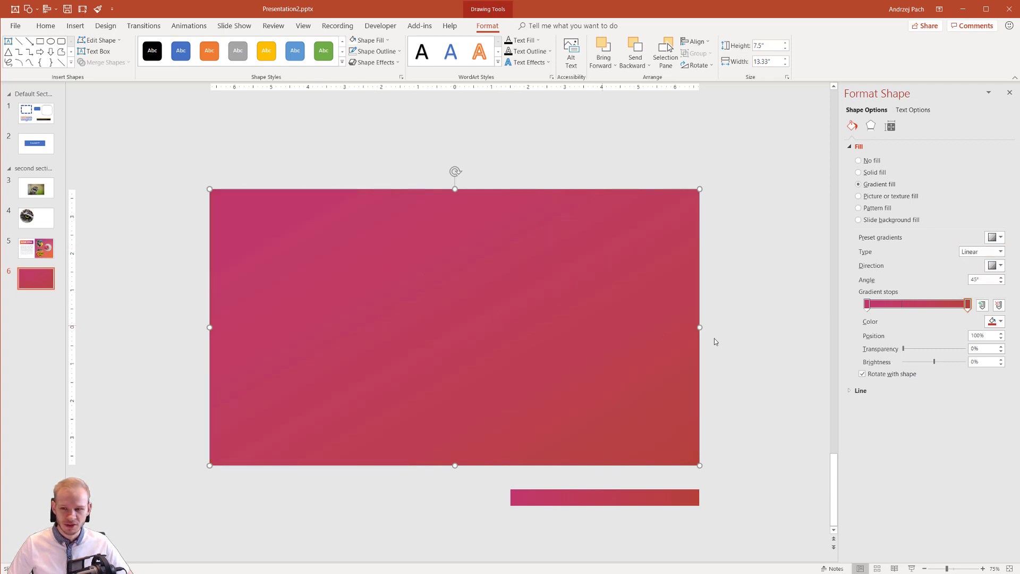
click(994, 266)
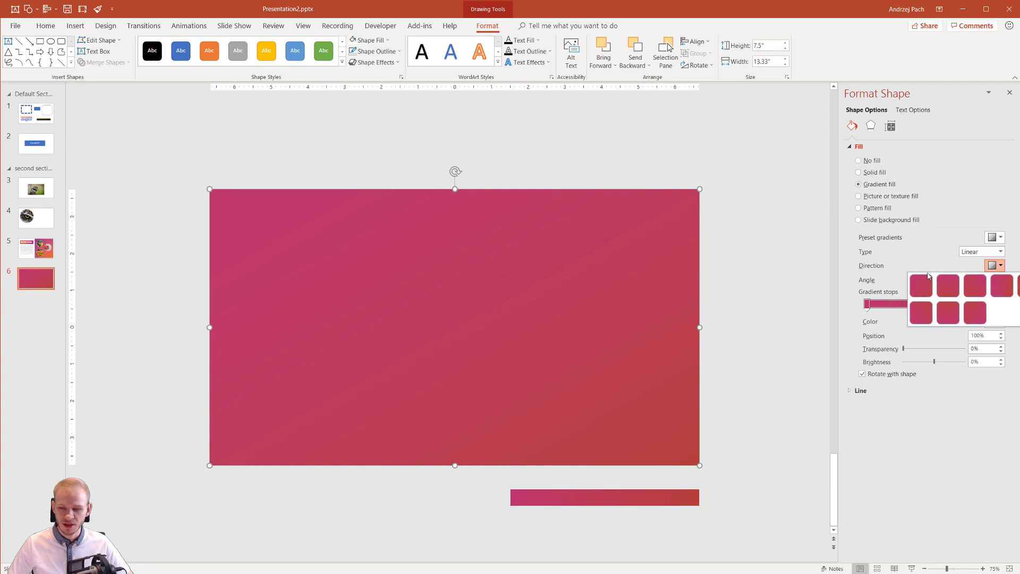
click(970, 287)
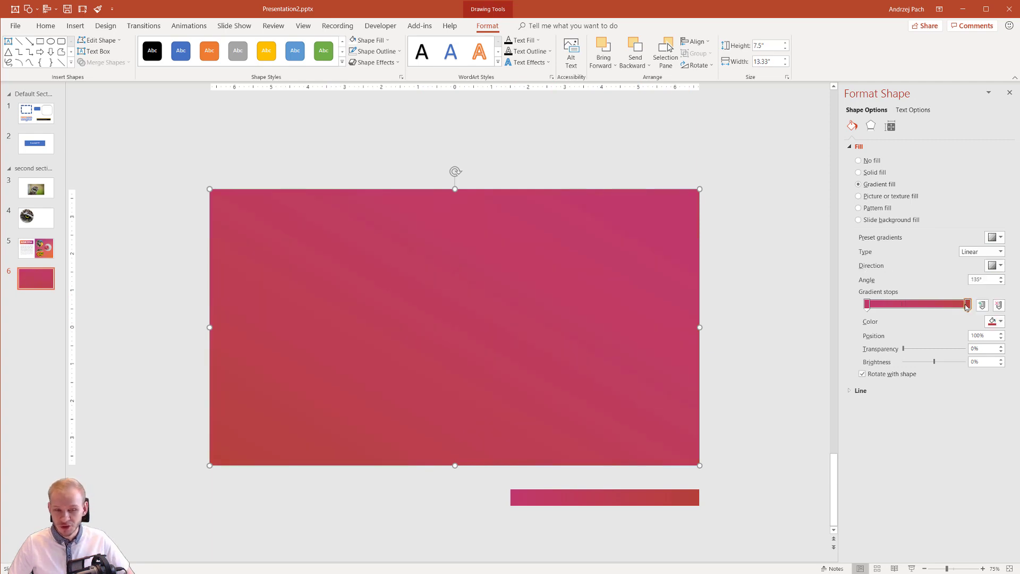
click(969, 307)
click(994, 322)
click(1001, 348)
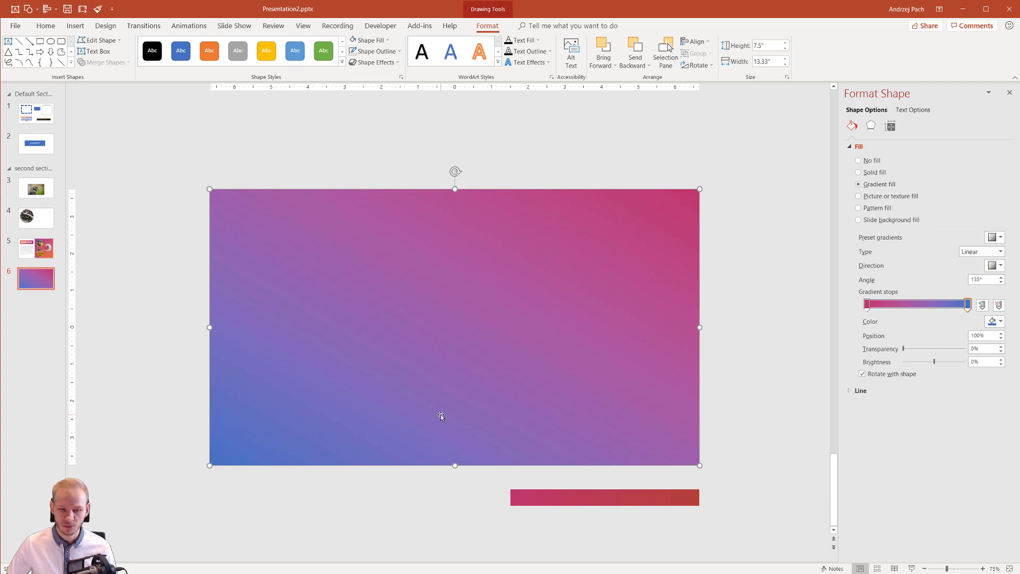
- Change the linear gradient's direction to Linear Up (270°), blue at top, pink at bottom
click(981, 251)
click(972, 264)
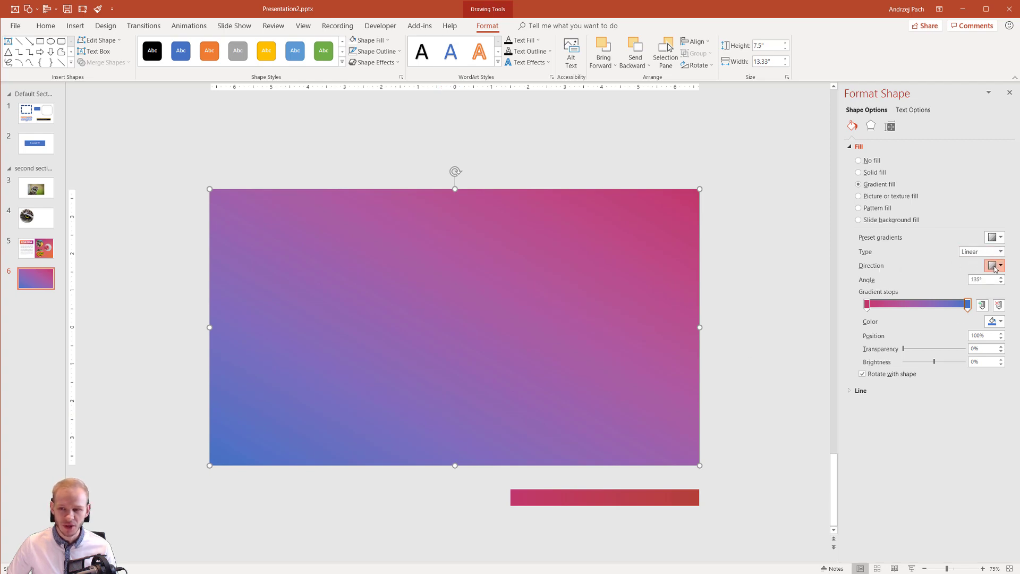
click(996, 266)
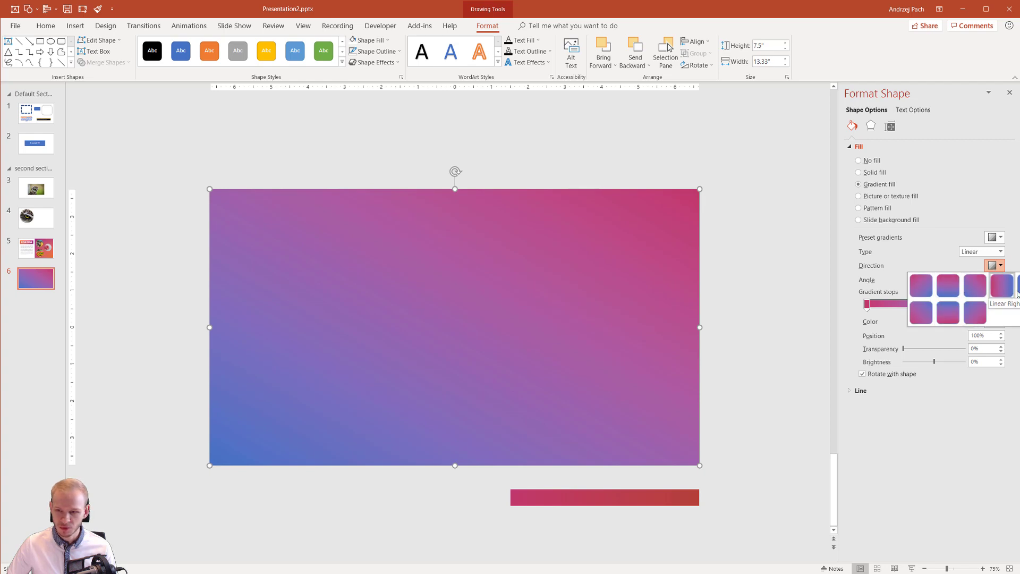
click(948, 314)
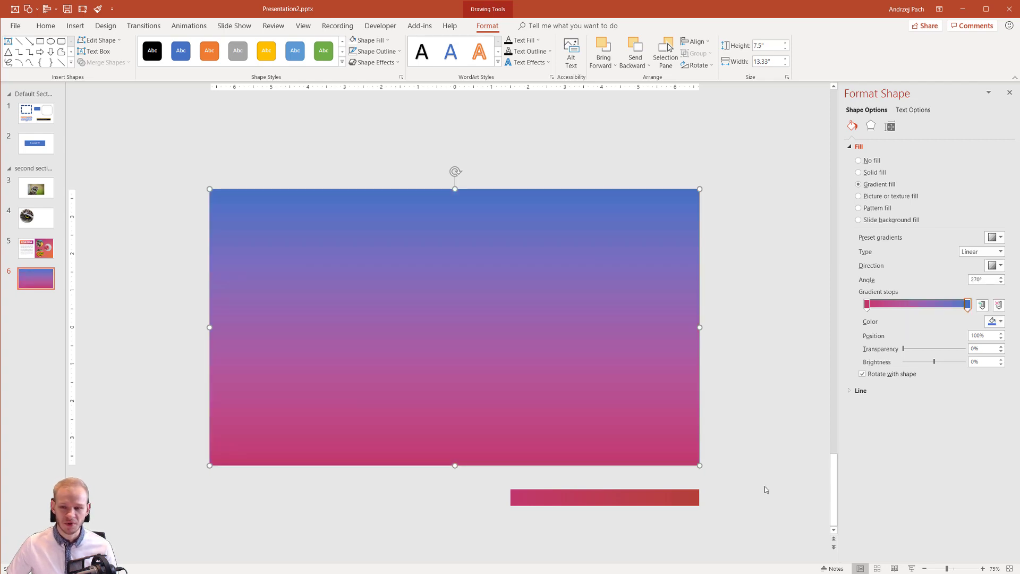
- Set the blue stop's transparency to about 32% and the pink stop's to about 60%
click(967, 305)
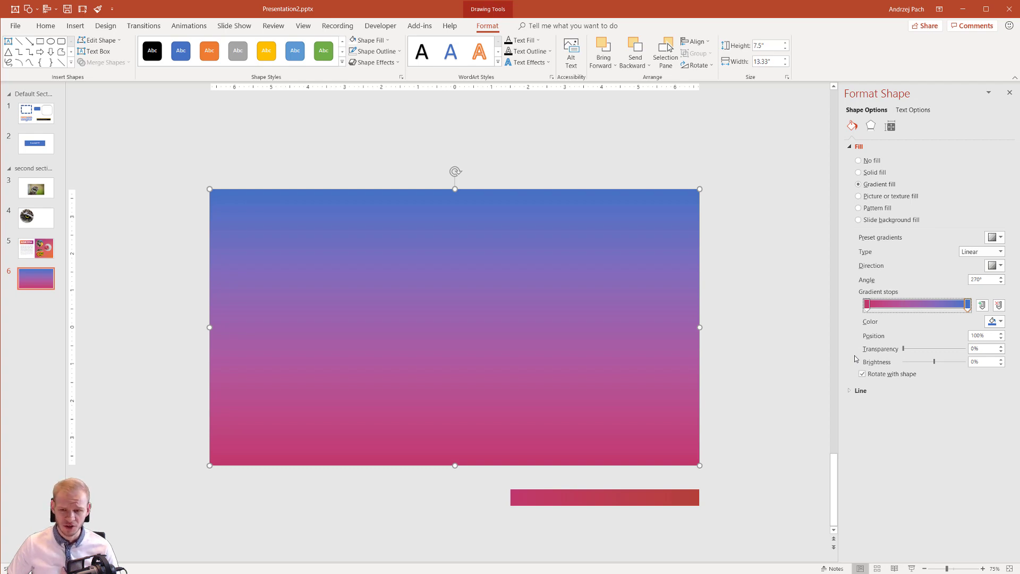
drag(904, 349, 918, 348)
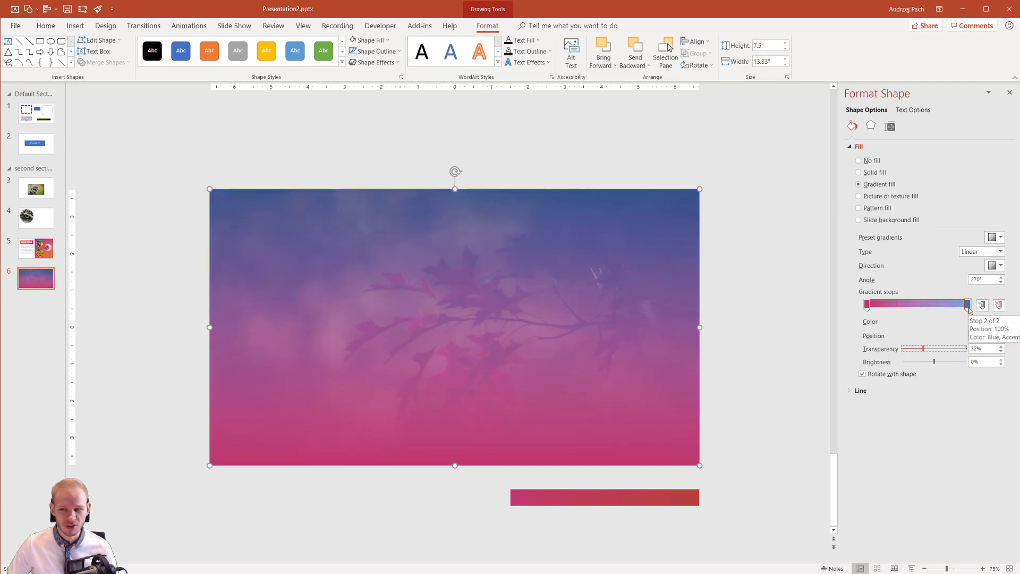
click(867, 304)
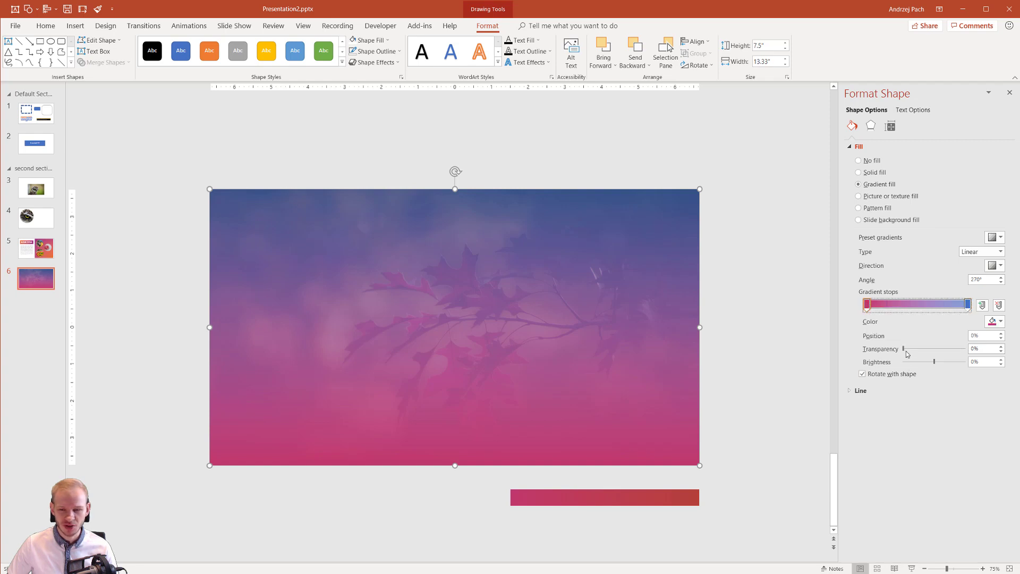
drag(904, 350, 928, 349)
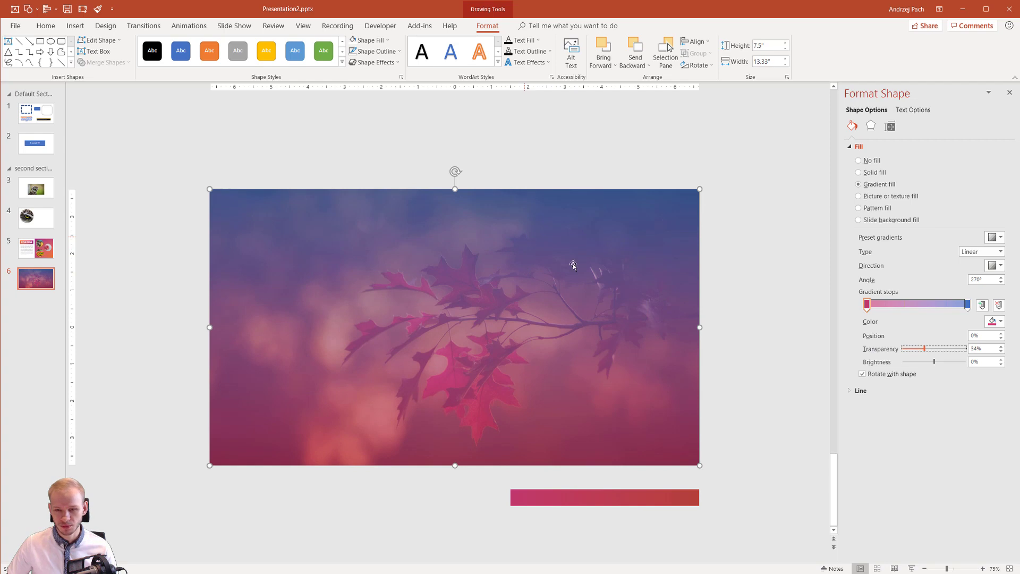
drag(925, 351, 939, 353)
- Replace the blue stop with red sampled by eyedropper from the colour bar, slightly transparent
click(968, 305)
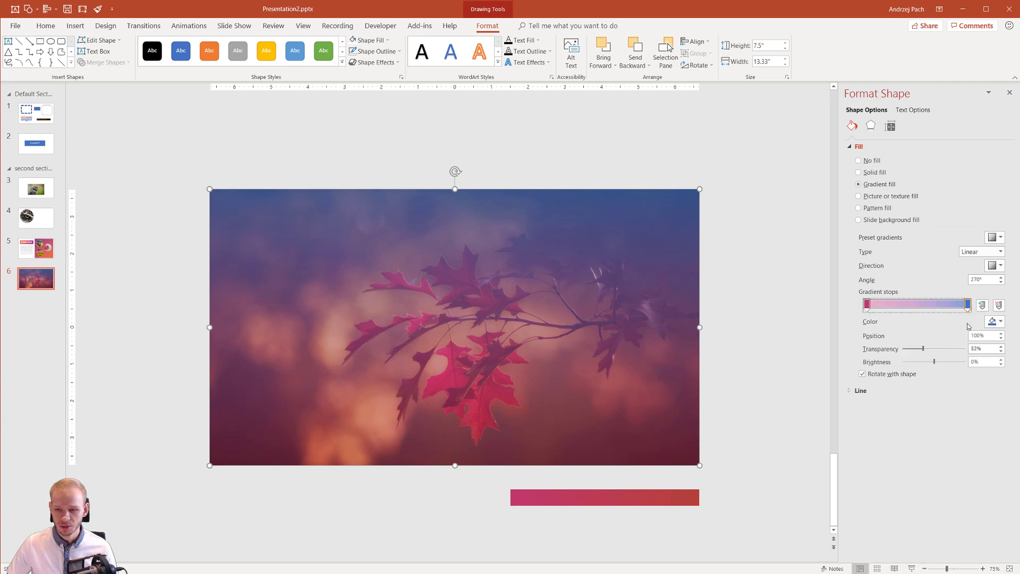
click(1000, 322)
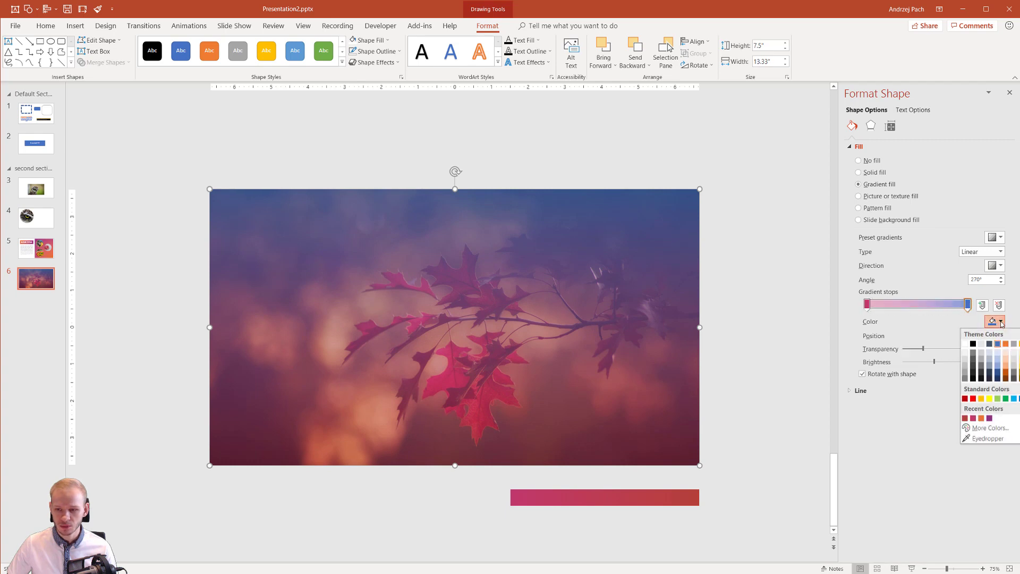
click(975, 439)
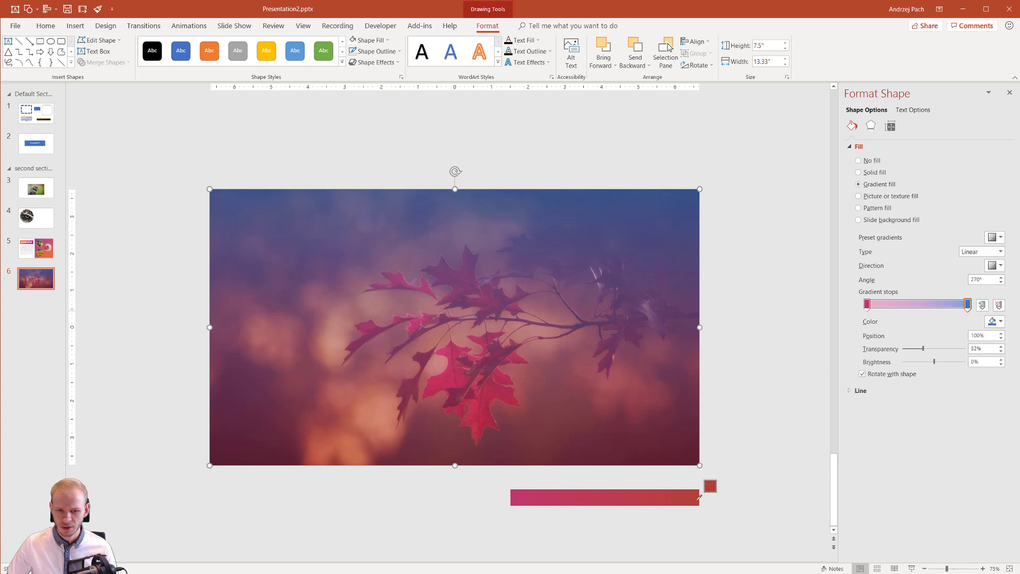
click(699, 496)
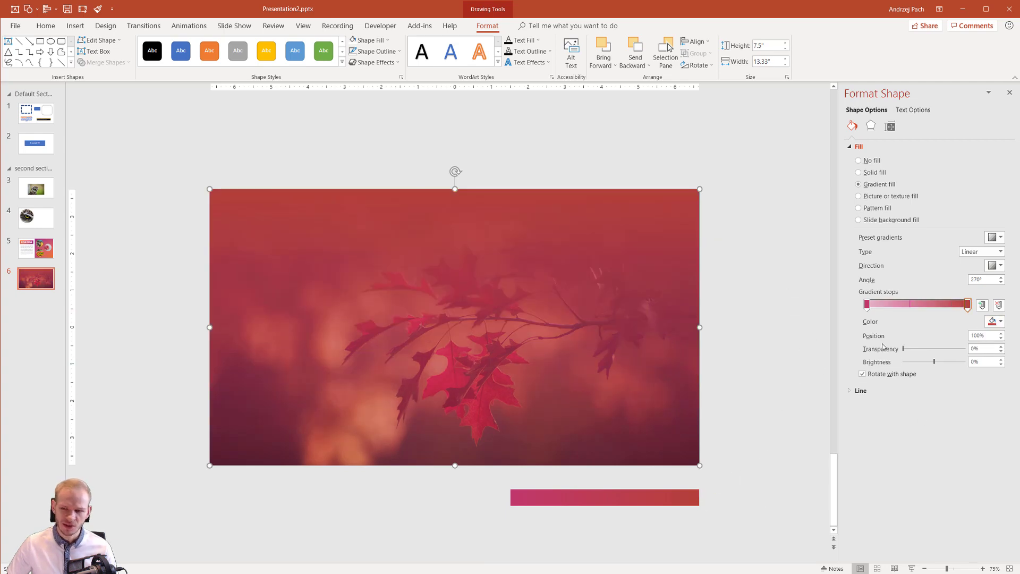
drag(907, 350, 938, 364)
- Preview the slide, then lower the pink stop's transparency to 43%
click(770, 390)
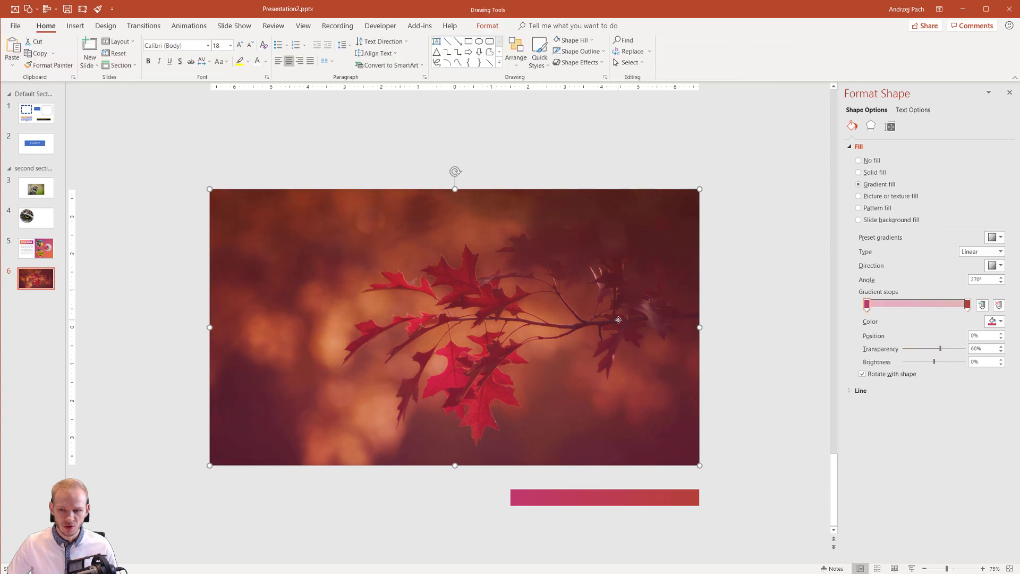
click(664, 406)
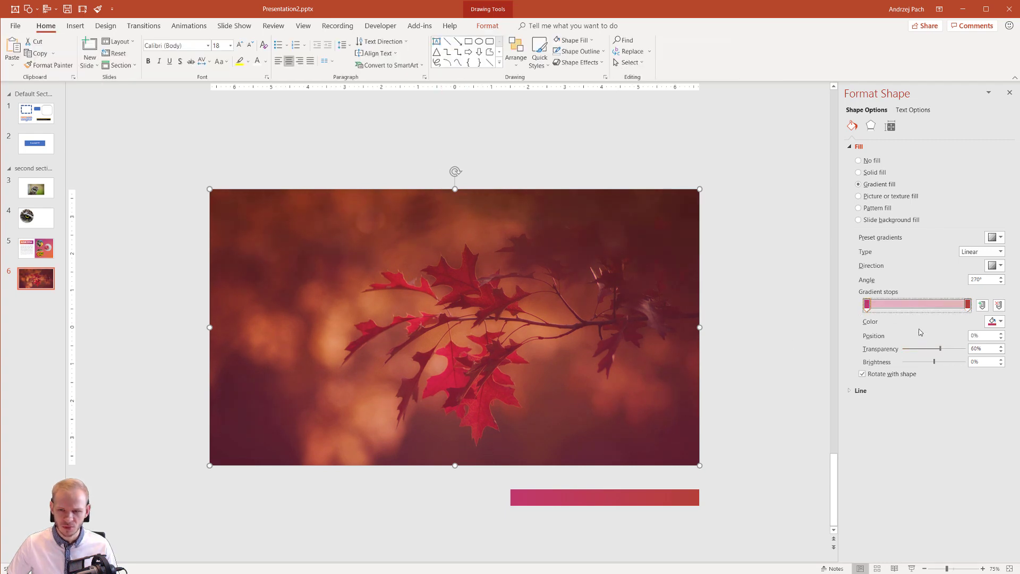
drag(940, 348, 930, 350)
- Drag the overlay rectangle back so it sits exactly over the leaf photo, then deselect it
click(740, 384)
scroll(741, 385, down, 5)
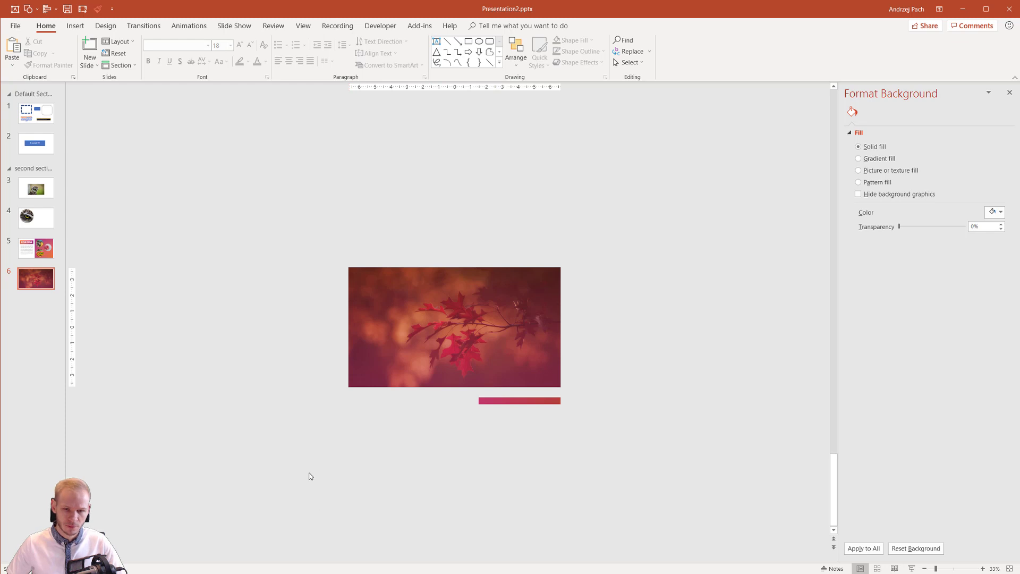
mouse_move(378, 346)
mouse_down()
mouse_move(461, 348)
mouse_move(612, 301)
mouse_move(621, 287)
mouse_move(640, 309)
mouse_move(524, 339)
mouse_move(378, 338)
mouse_up()
scroll(479, 308, up, 3)
scroll(485, 303, up, 2)
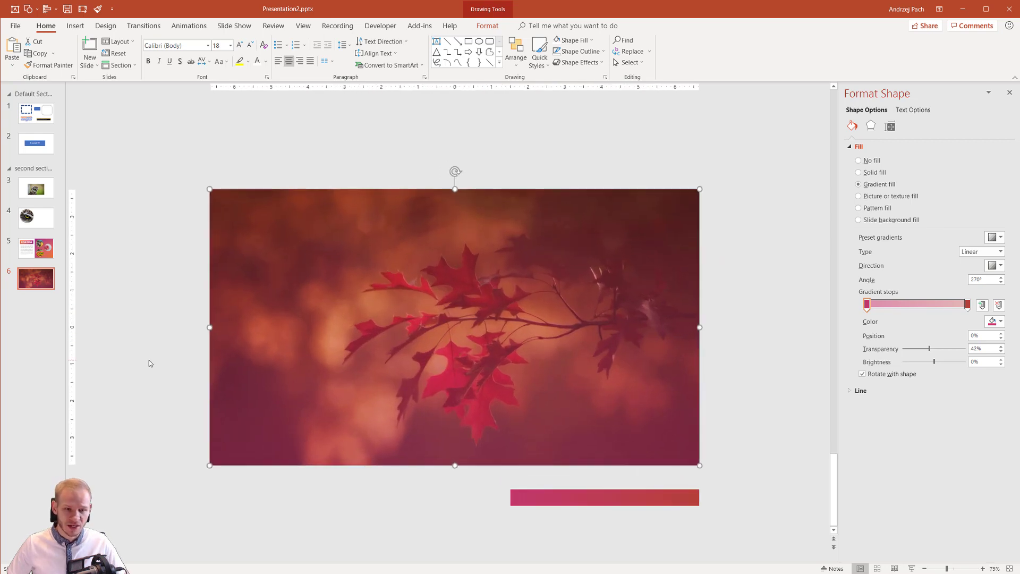
click(148, 359)
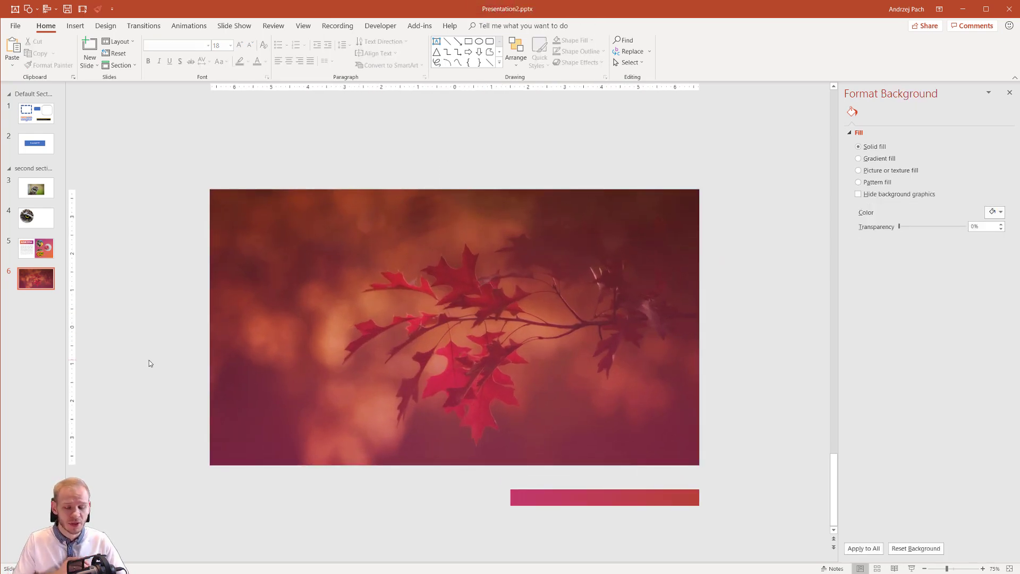